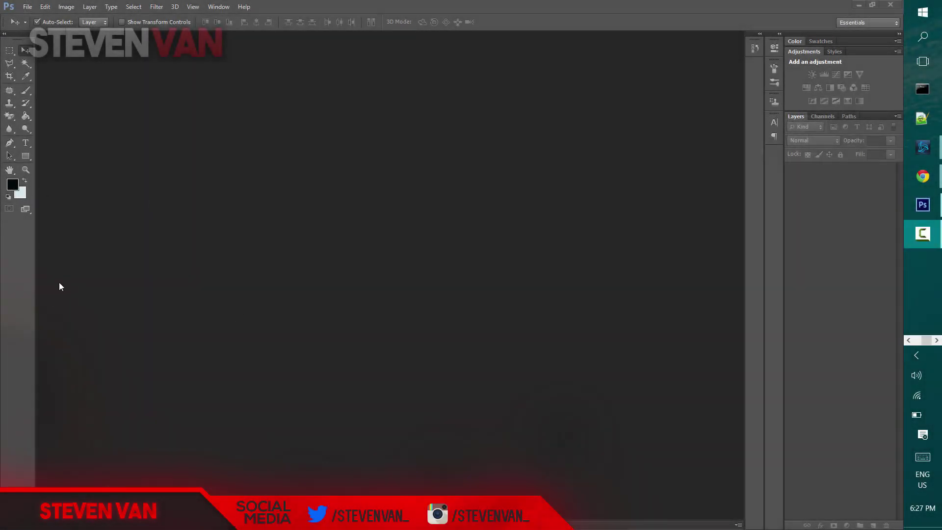
# Create a new 1280 × 720 pixel document at 72 pixels/inch in 8-bit RGB Color with a transparent background.
pyautogui.click(10, 219)
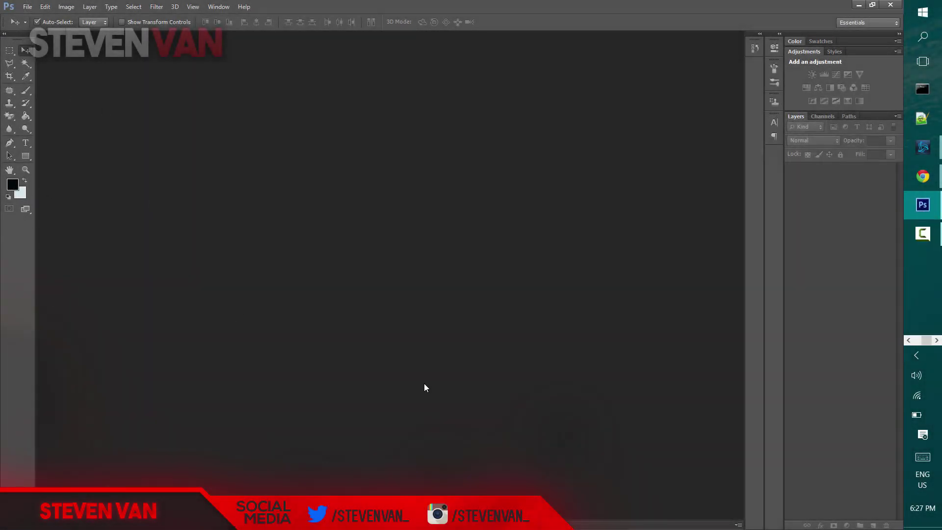
pyautogui.click(27, 6)
pyautogui.click(34, 18)
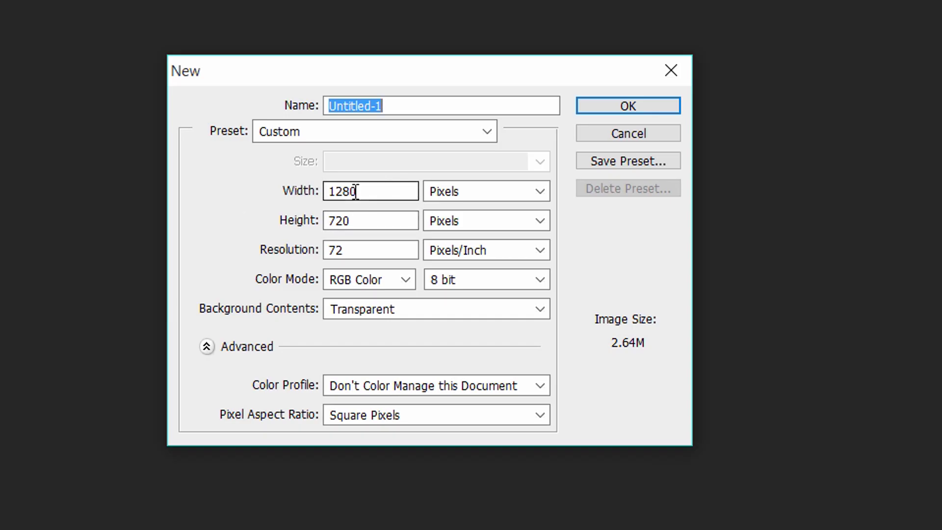
pyautogui.moveTo(357, 192); pyautogui.dragTo(300, 201)
pyautogui.click(339, 192)
pyautogui.click(385, 193)
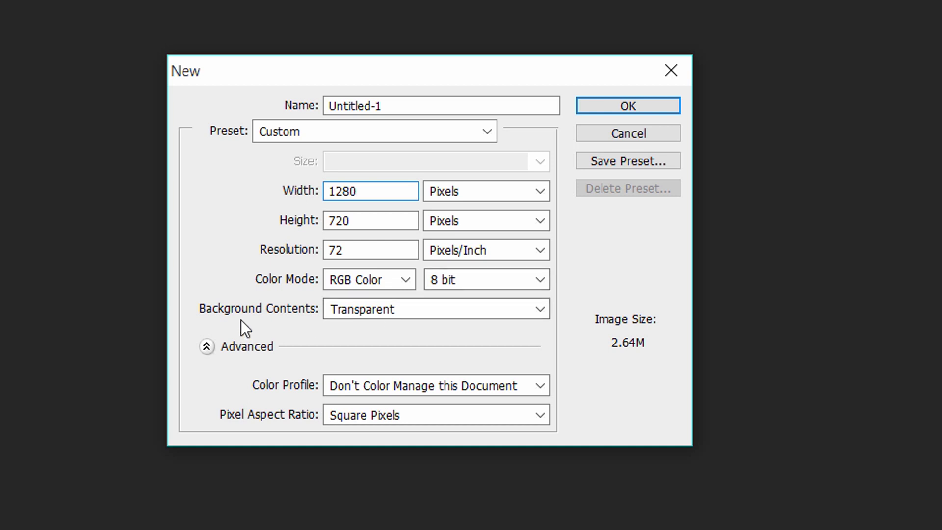
pyautogui.click(390, 301)
pyautogui.click(391, 302)
pyautogui.doubleClick(353, 192)
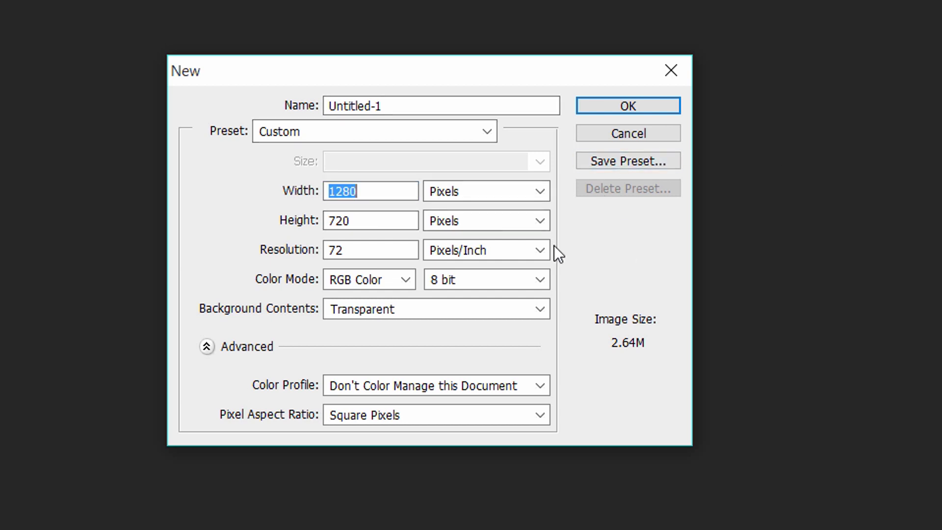
pyautogui.click(376, 224)
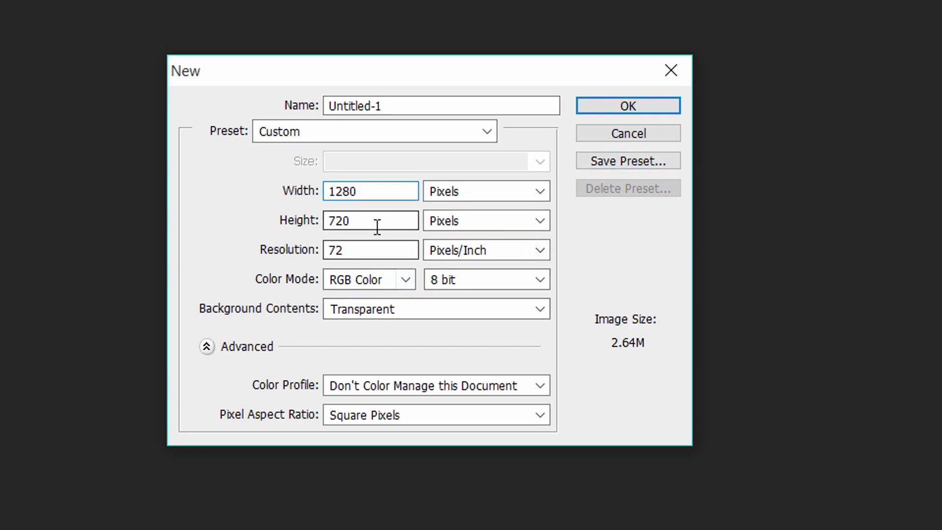
pyautogui.click(372, 255)
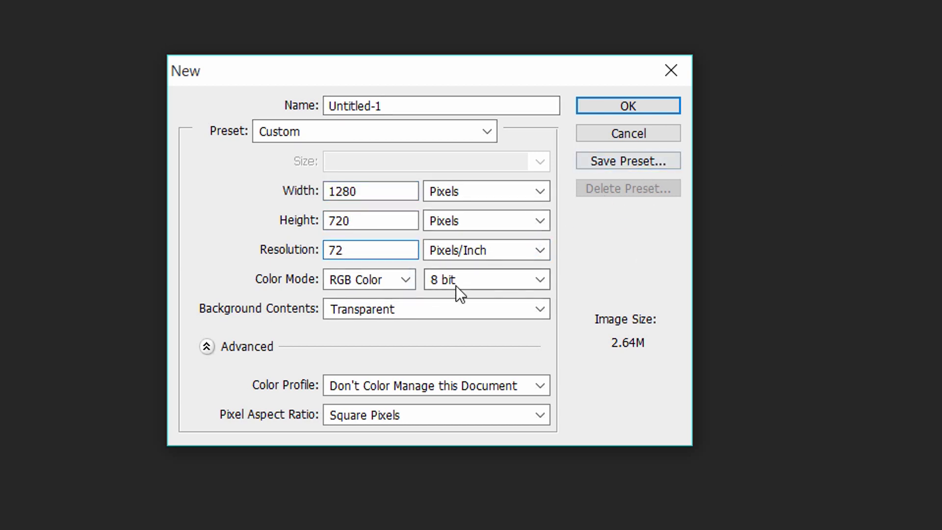
pyautogui.click(608, 344)
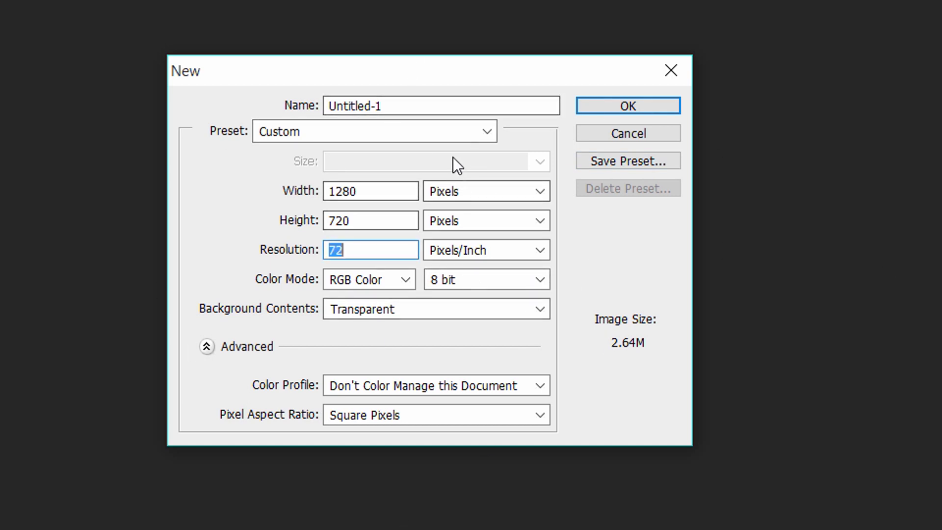
pyautogui.click(456, 126)
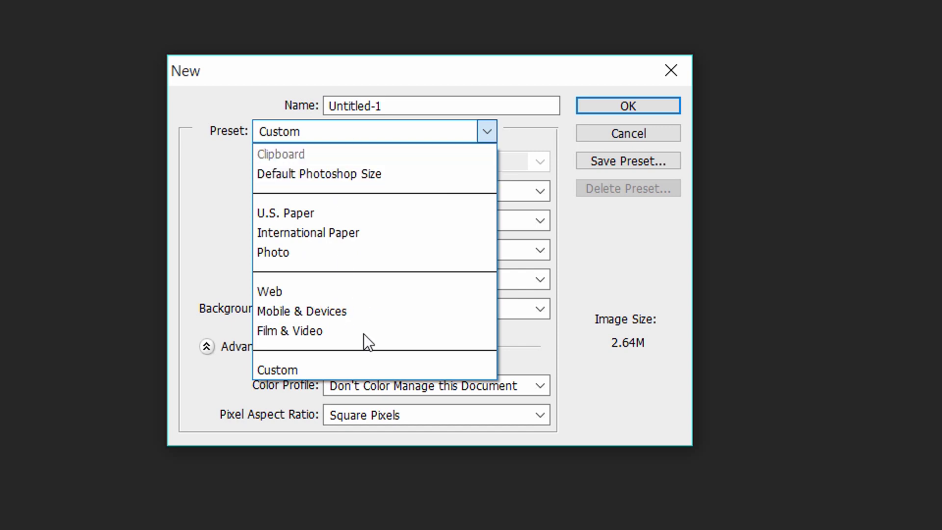
pyautogui.click(388, 126)
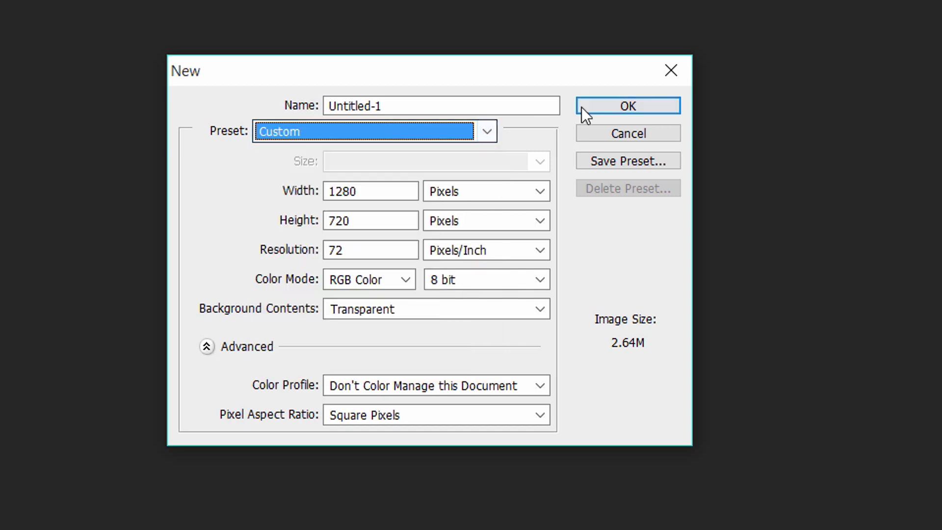
pyautogui.hotkey('shift', 'Tab')
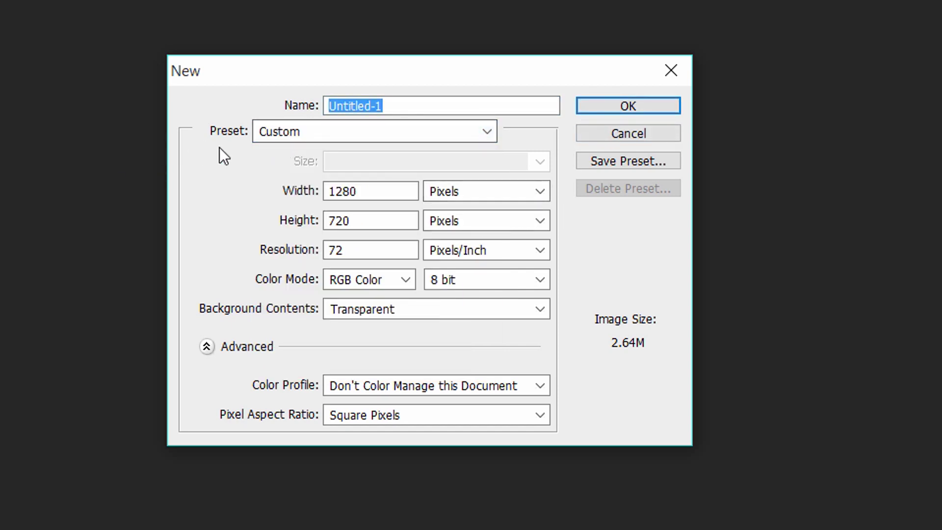
pyautogui.click(663, 98)
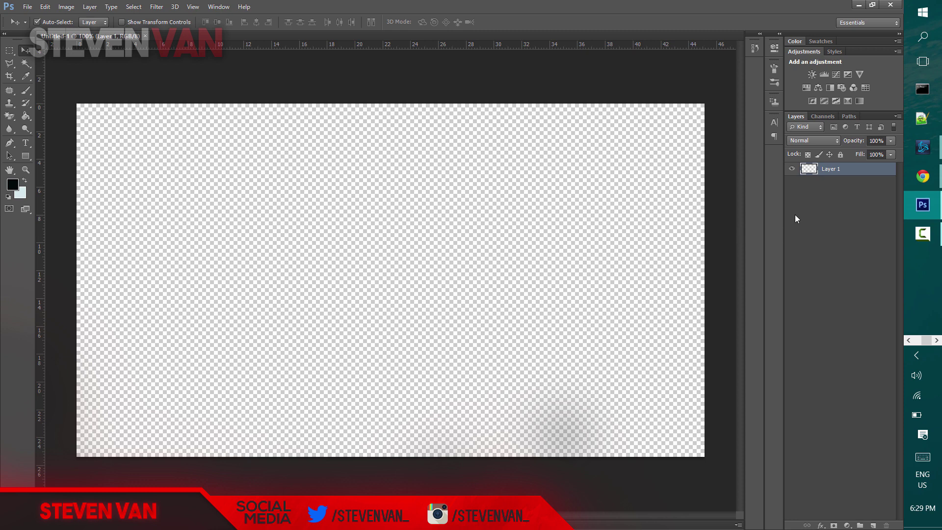
# Switch to Chrome, save the photo of two running puppies to the desktop as 4480604 (2).jpg, and return to Photoshop.
pyautogui.click(922, 176)
pyautogui.click(882, 201)
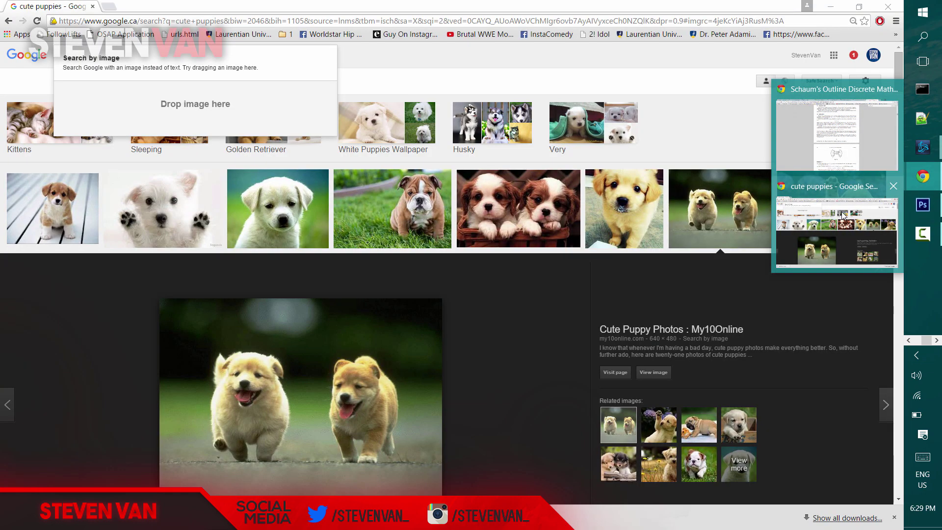
pyautogui.scroll(-5, 526, 263)
pyautogui.scroll(2, 356, 286)
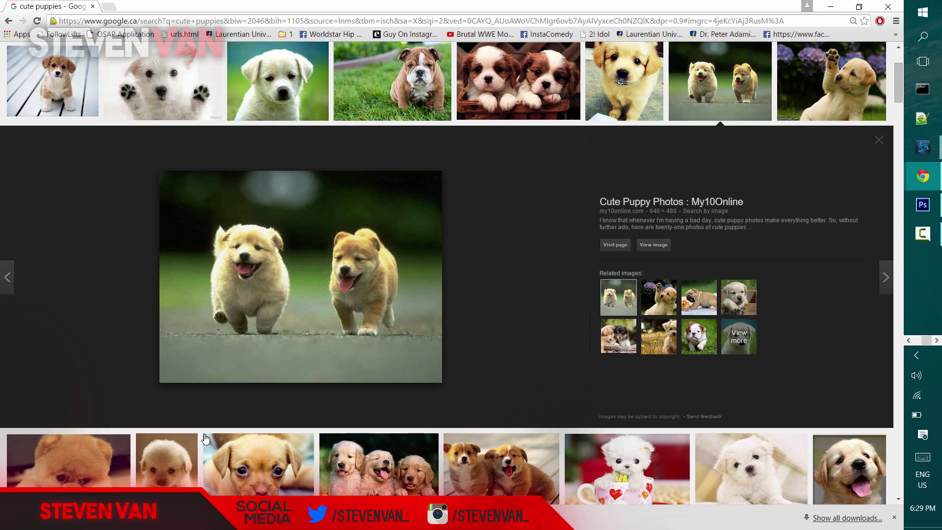
pyautogui.rightClick(389, 315)
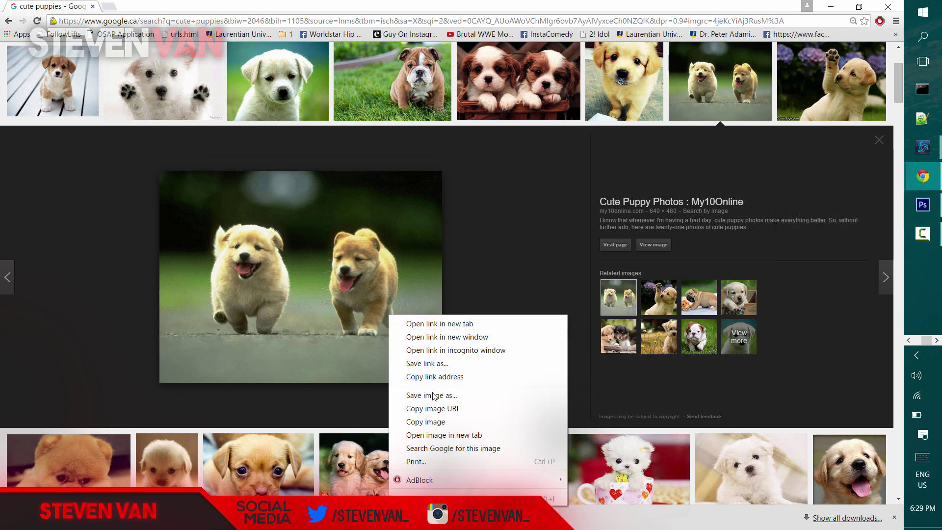
pyautogui.click(432, 395)
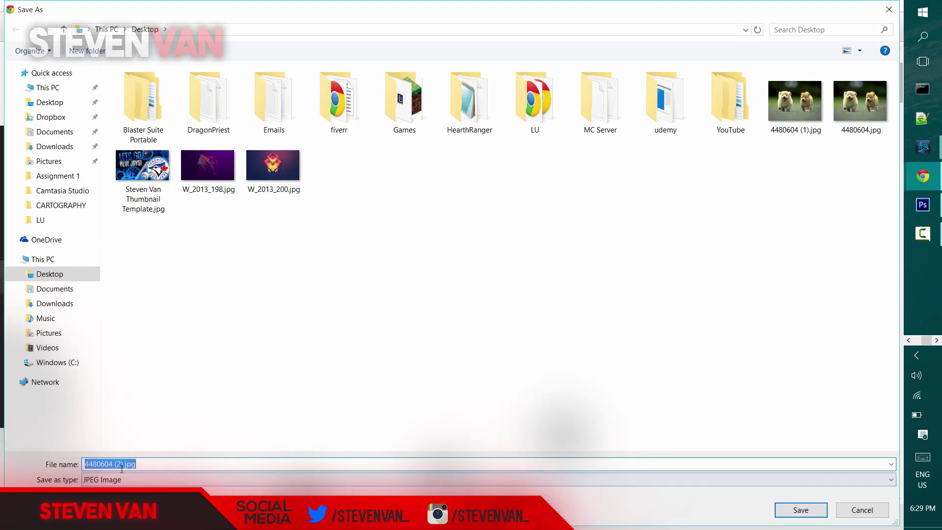
pyautogui.click(801, 510)
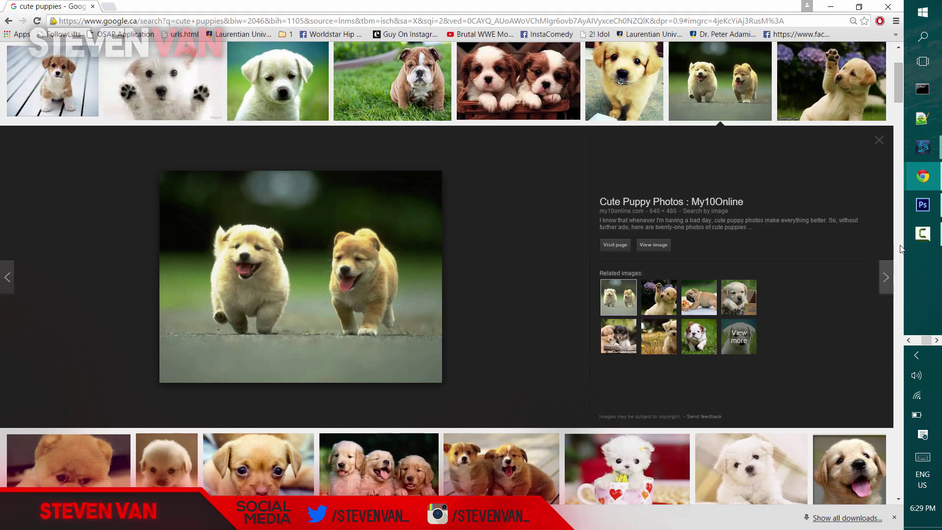
pyautogui.click(910, 217)
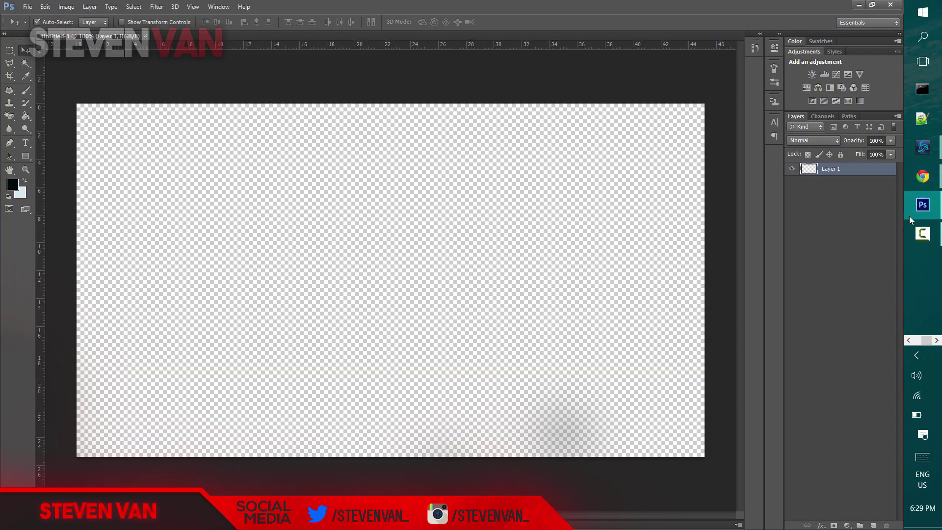
# Place 4480604 (1).jpg at the canvas's left edge and stretch it to about 134.5% width and 114% height.
pyautogui.click(28, 7)
pyautogui.click(41, 207)
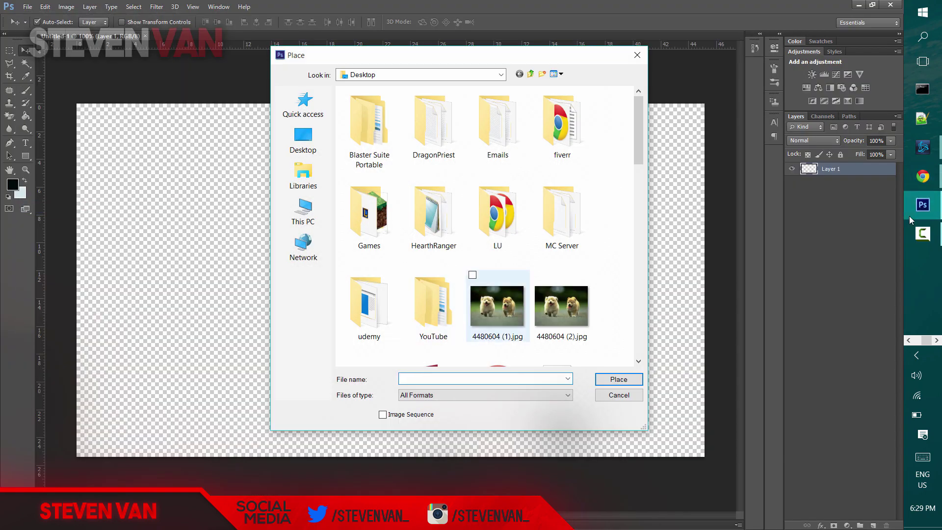
pyautogui.scroll(-3, 560, 220)
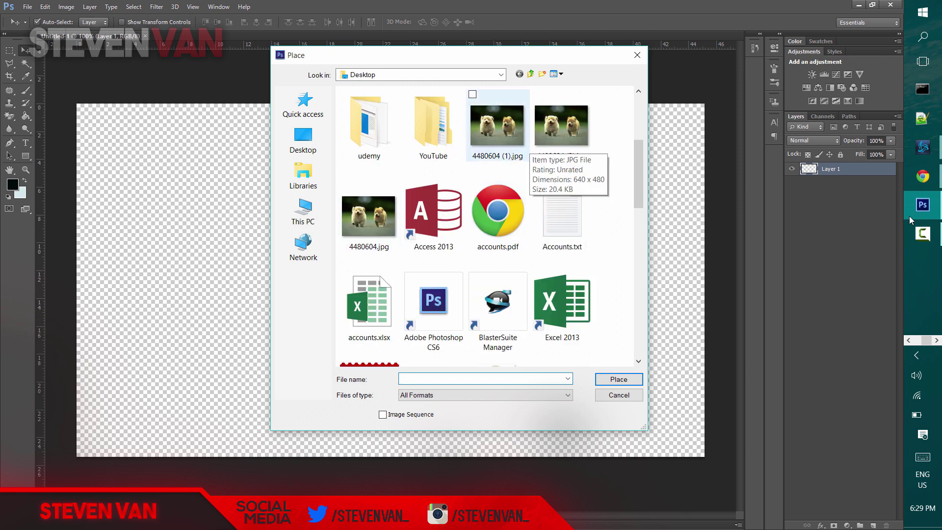
pyautogui.doubleClick(510, 135)
pyautogui.moveTo(364, 269); pyautogui.dragTo(208, 210)
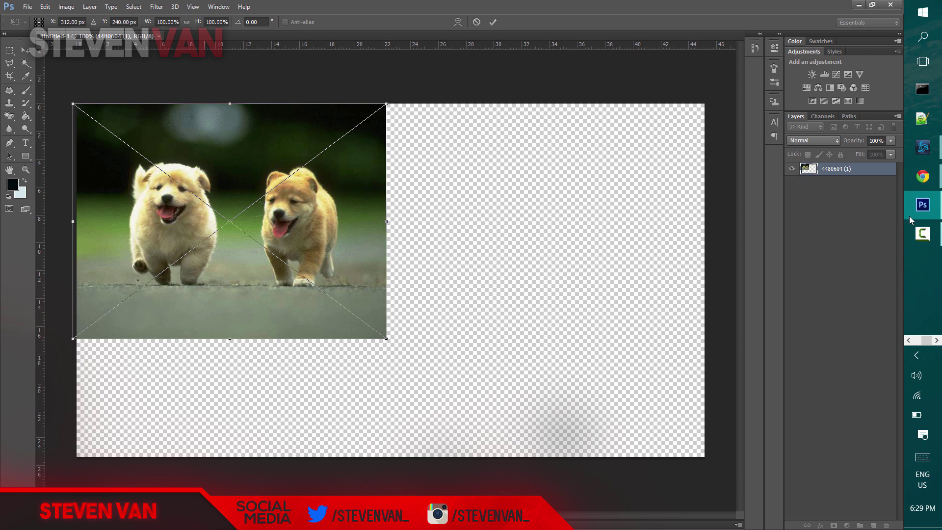
pyautogui.moveTo(387, 222); pyautogui.dragTo(495, 222)
pyautogui.moveTo(294, 320); pyautogui.dragTo(288, 391)
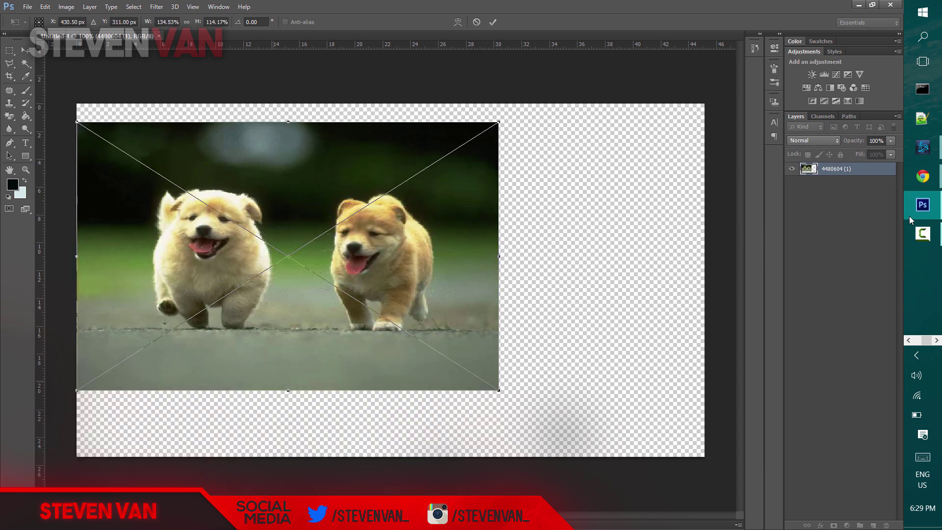
pyautogui.press('Return')
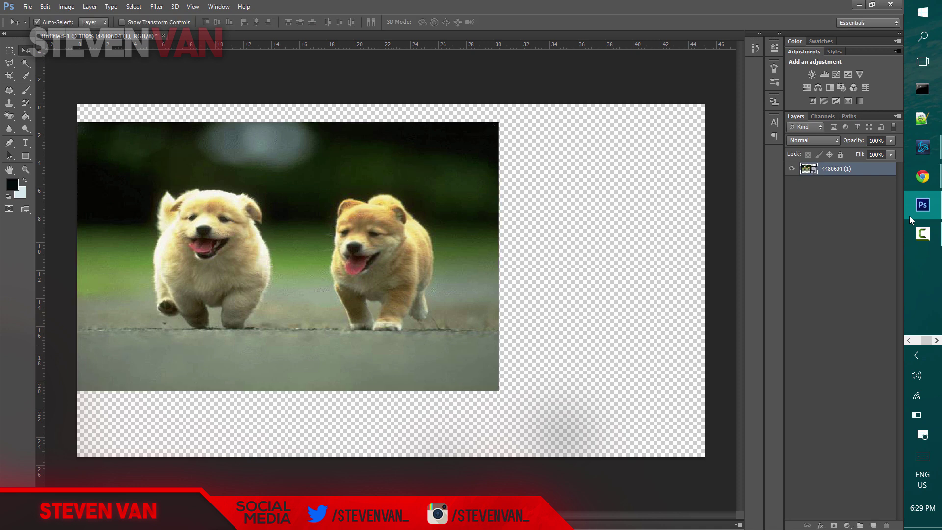
# Add an empty layer and delete the placed 4480604 (1) photo layer.
pyautogui.click(874, 525)
pyautogui.click(840, 245)
pyautogui.click(837, 181)
pyautogui.press('Delete')
# Place 4480604 (2).jpg from the desktop and enlarge it to about 201% so it fills the canvas.
pyautogui.click(28, 7)
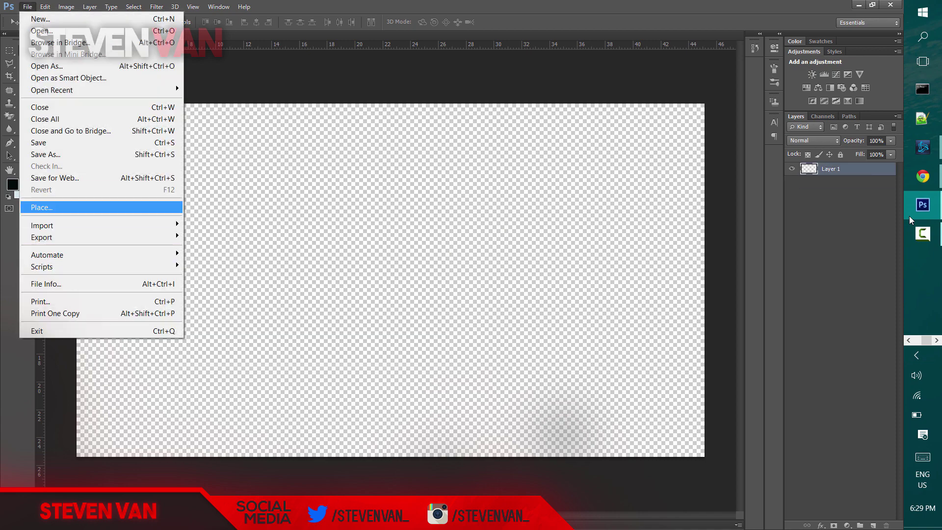
pyautogui.click(43, 207)
pyautogui.doubleClick(561, 306)
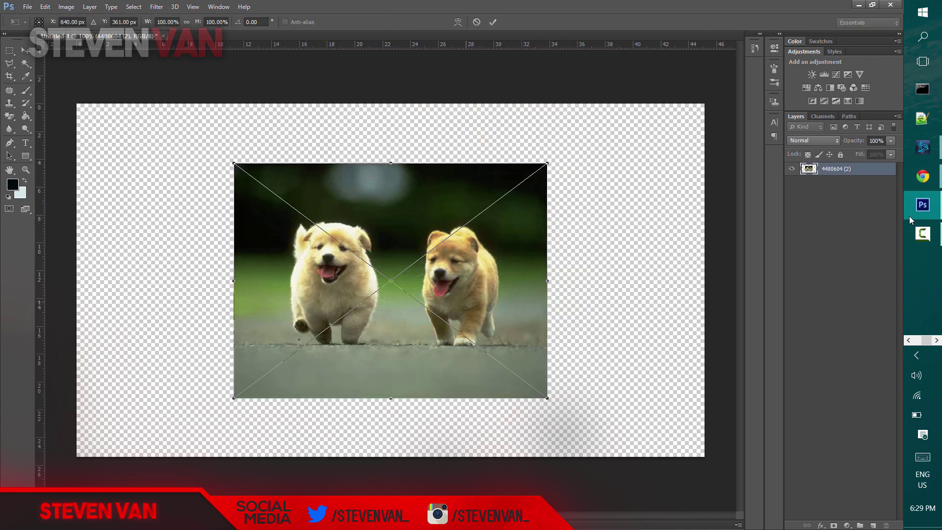
pyautogui.moveTo(462, 276); pyautogui.dragTo(306, 217)
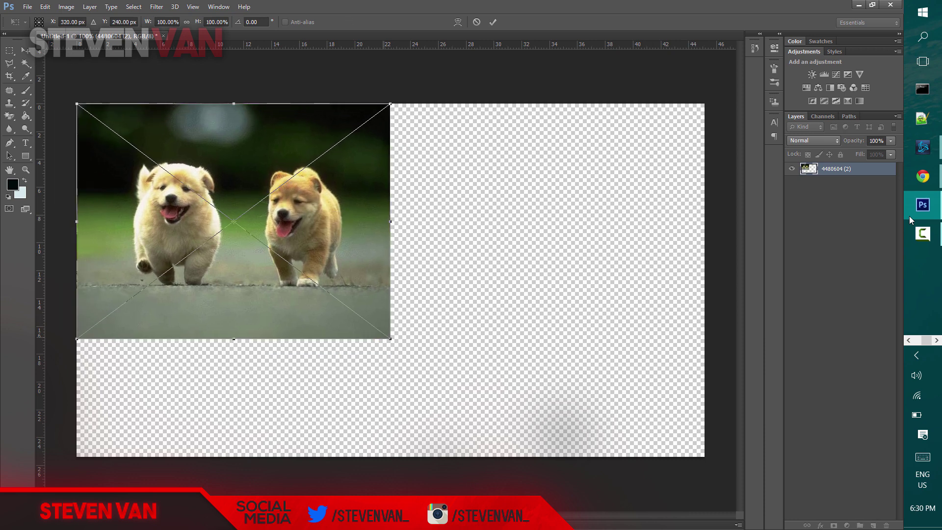
pyautogui.moveTo(390, 339); pyautogui.dragTo(783, 448)
pyautogui.moveTo(692, 435); pyautogui.dragTo(706, 382)
pyautogui.press('Return')
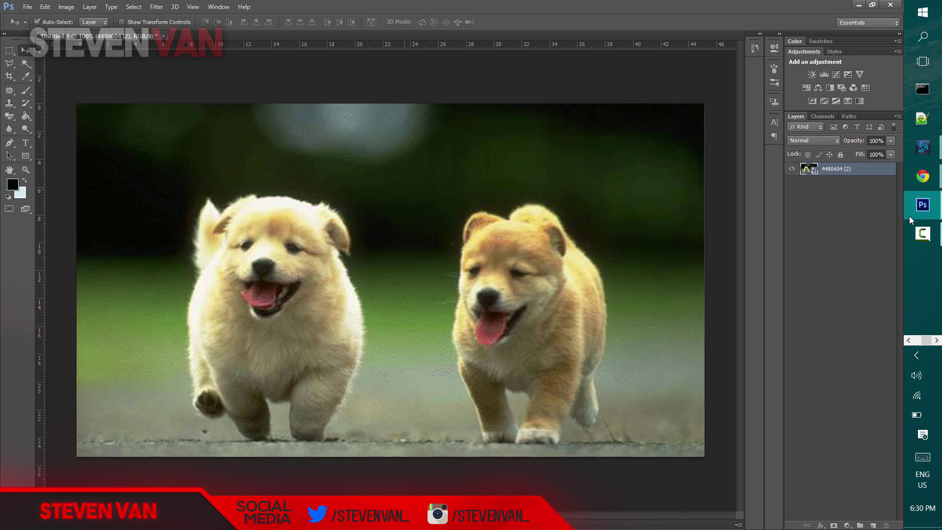
# Enlarge the puppy photo slightly from its upper-right corner so it extends past the canvas's right edge.
pyautogui.hotkey('ctrl', 't')
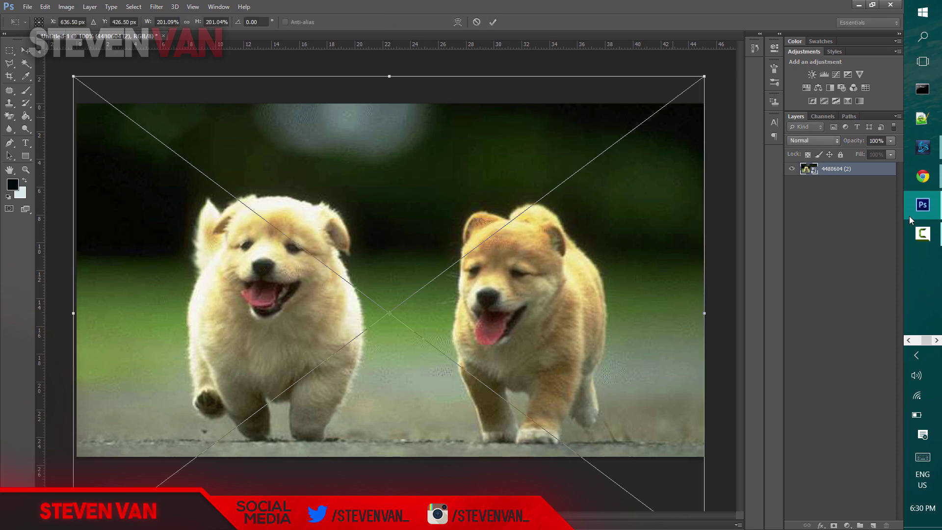
pyautogui.moveTo(704, 76); pyautogui.dragTo(709, 72)
pyautogui.press('Return')
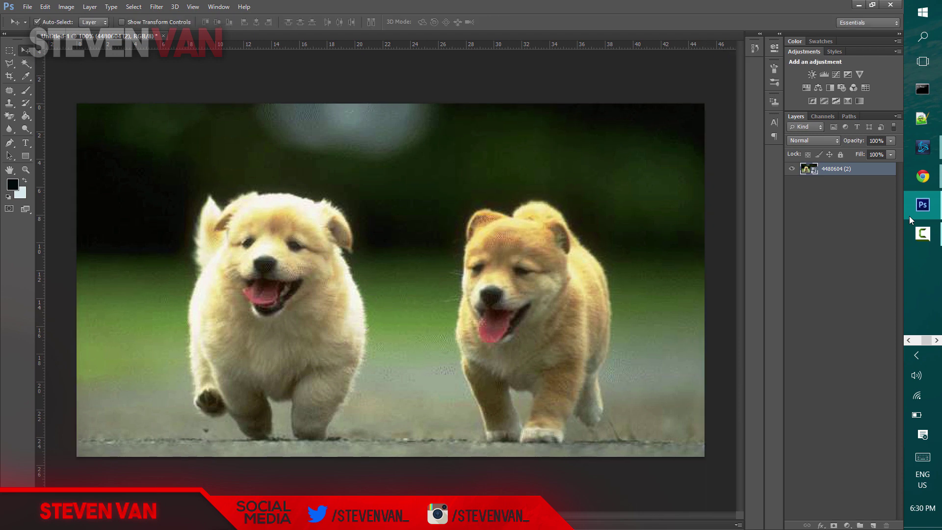
# Add a new layer above the photo and choose the Brush tool with a soft round 600 px tip, 0% hardness and 10% opacity.
pyautogui.click(873, 526)
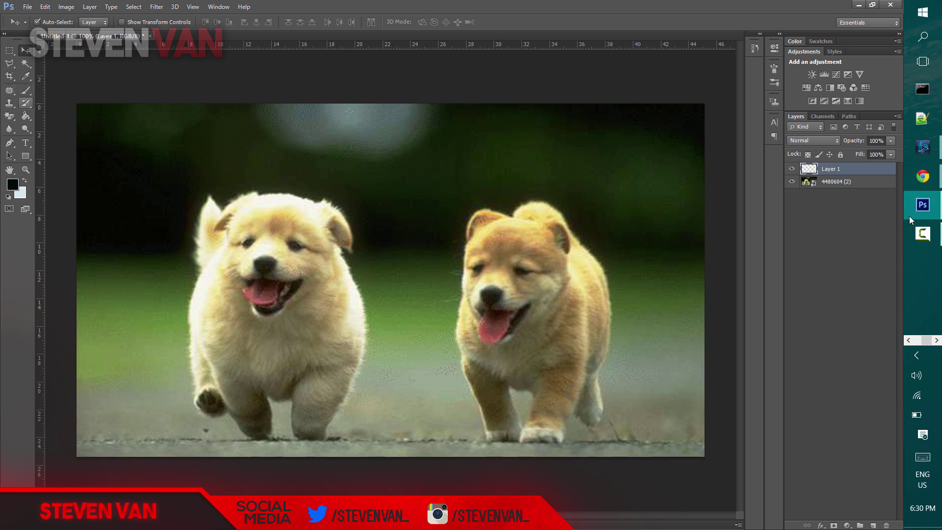
pyautogui.press('b')
pyautogui.click(49, 22)
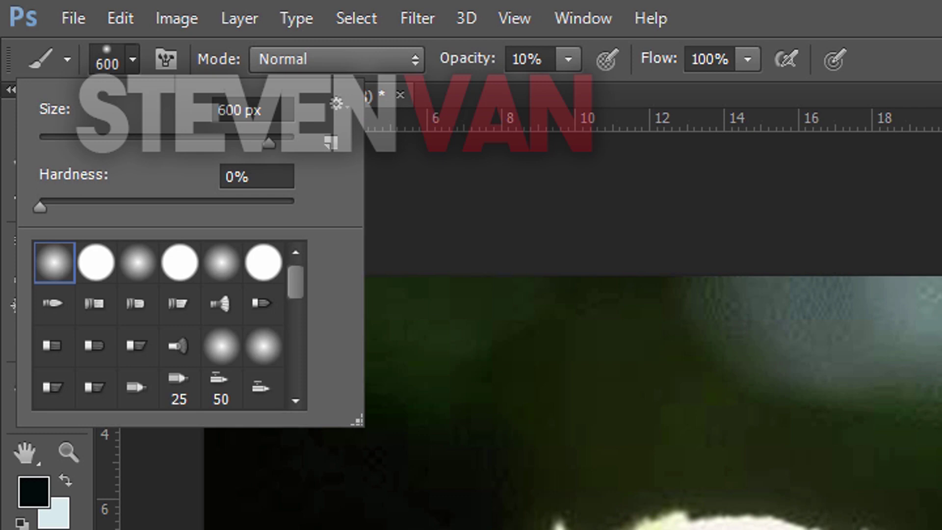
pyautogui.click(132, 59)
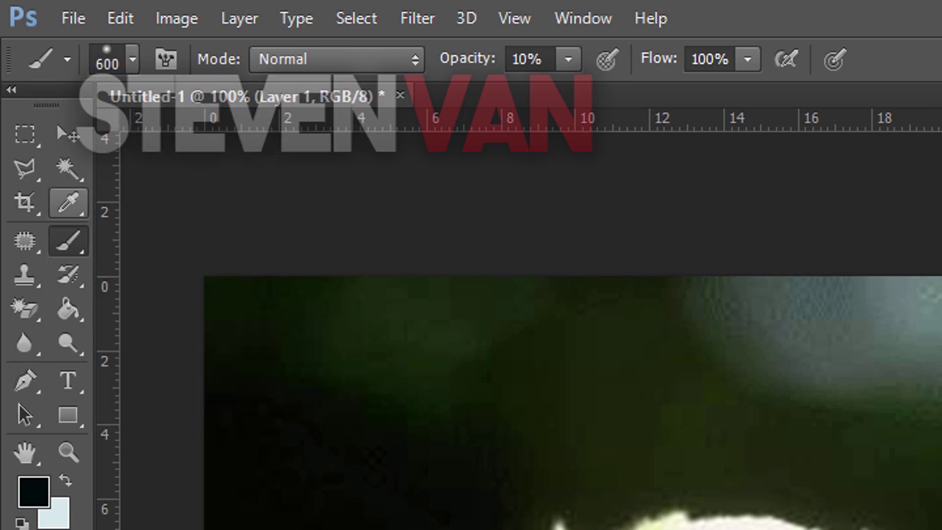
pyautogui.rightClick(69, 202)
pyautogui.press('b')
pyautogui.click(132, 59)
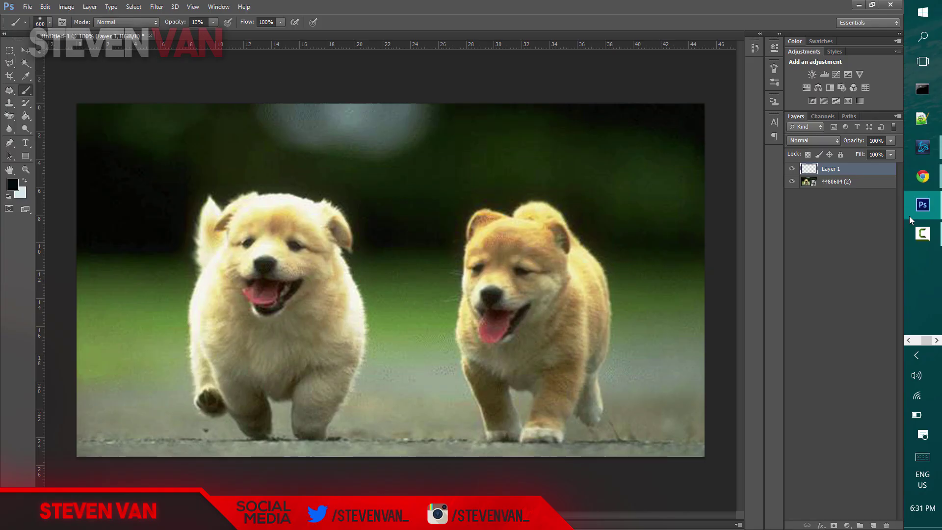
# Set the foreground color to bright blue, 0090ff.
pyautogui.press('n')
pyautogui.click(406, 187)
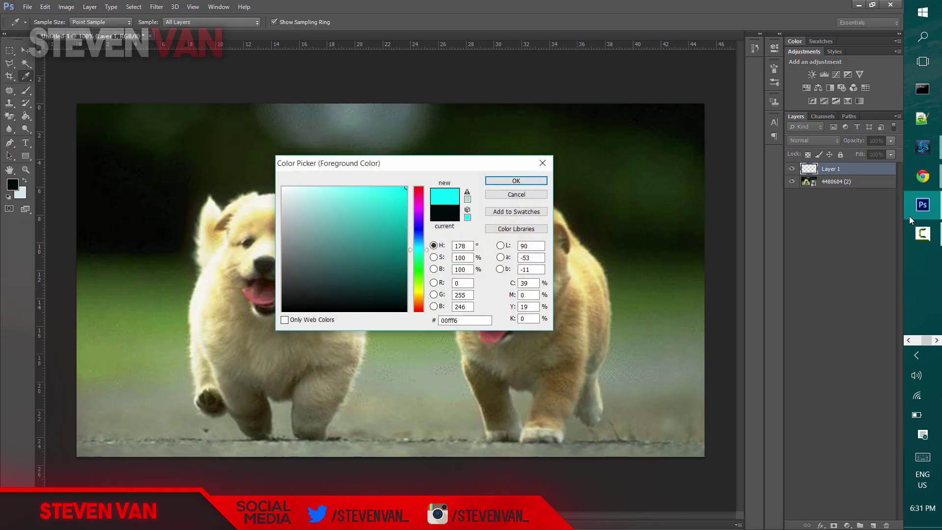
pyautogui.moveTo(418, 250); pyautogui.dragTo(419, 239)
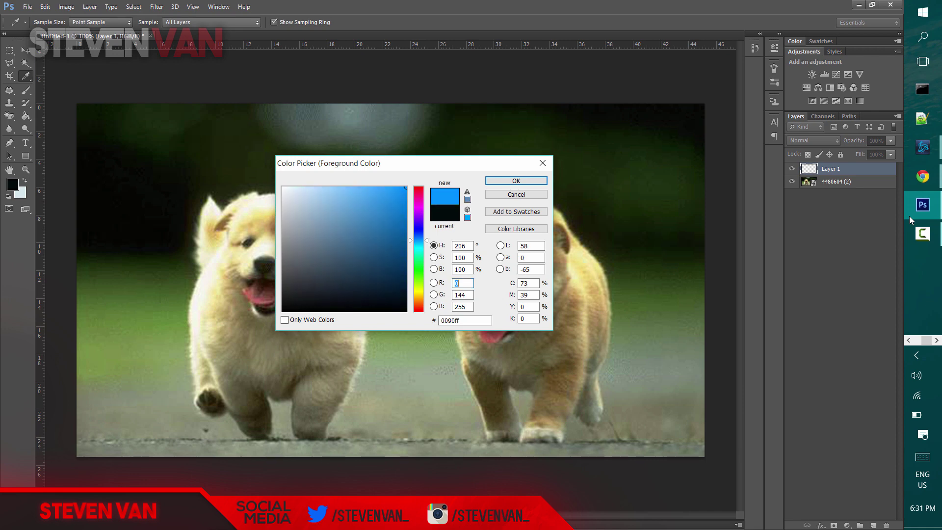
pyautogui.press('Return')
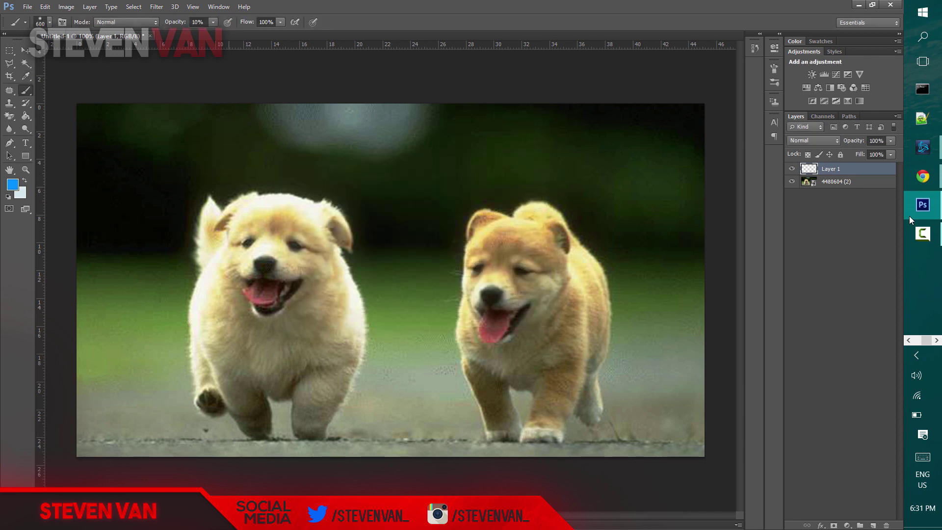
# Paint soft bright-blue strokes over the left puppy, the dark background and the canvas's upper corners.
pyautogui.moveTo(229, 240)
pyautogui.mouseDown()
pyautogui.moveTo(383, 228)
pyautogui.moveTo(397, 274)
pyautogui.moveTo(314, 319)
pyautogui.moveTo(422, 266)
pyautogui.mouseUp()
pyautogui.click(687, 172)
pyautogui.moveTo(162, 128); pyautogui.dragTo(108, 245)
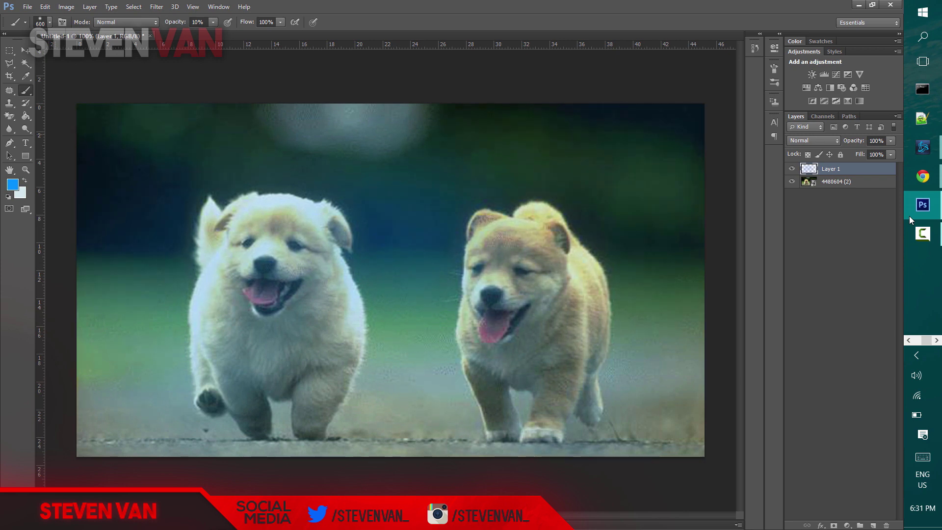
# Set the foreground color to dark blue, 003b68.
pyautogui.click(12, 184)
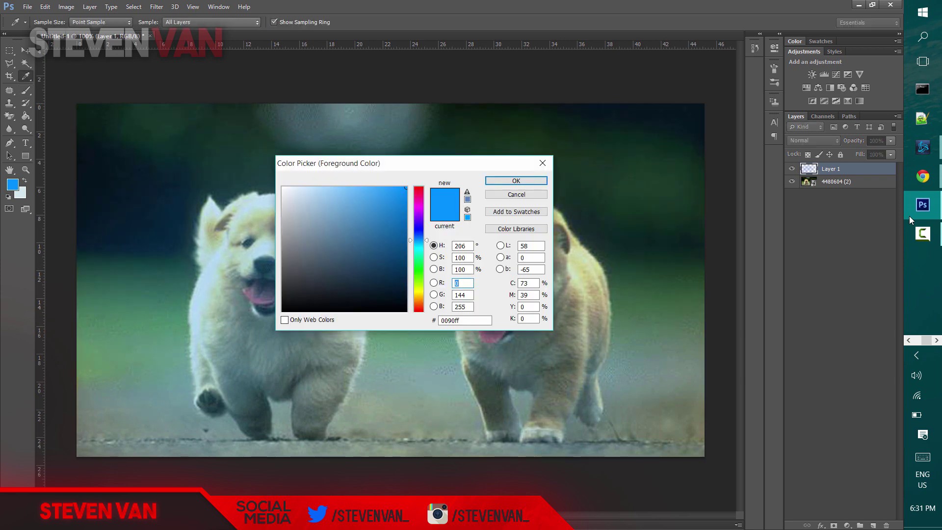
pyautogui.click(386, 243)
pyautogui.moveTo(386, 243); pyautogui.dragTo(406, 261)
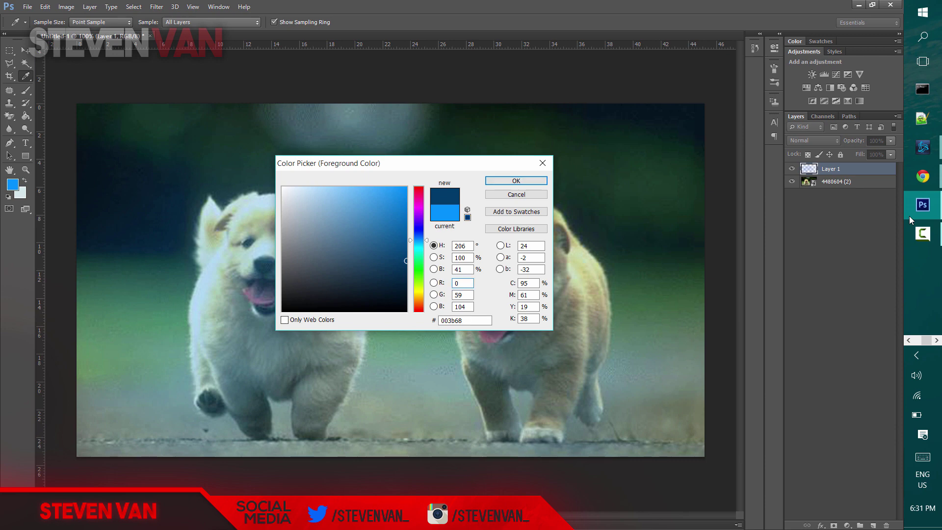
pyautogui.press('Return')
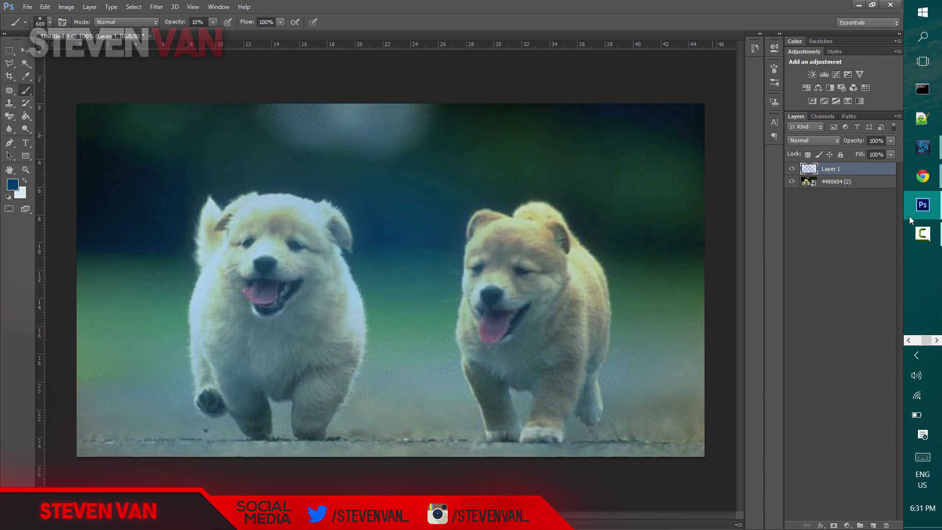
# Set the foreground color to bright cyan, 00f0ff.
pyautogui.click(12, 185)
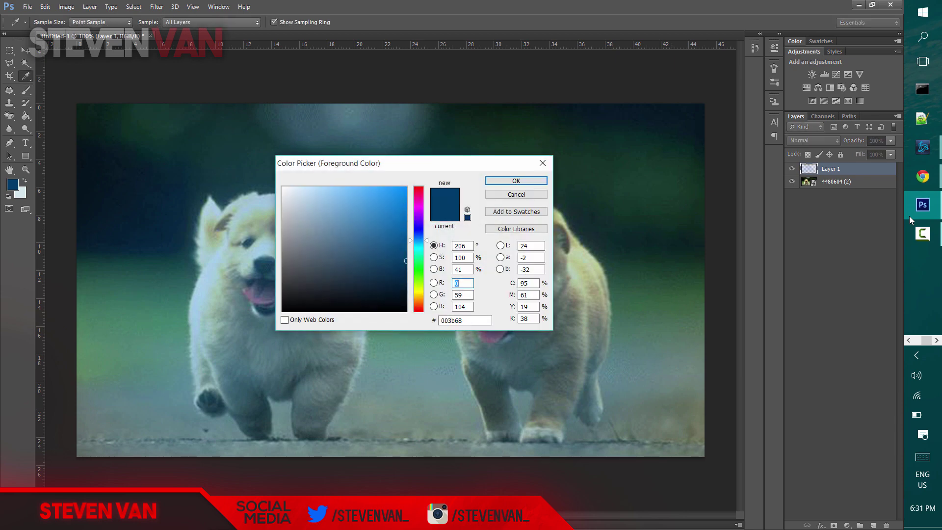
pyautogui.moveTo(419, 241); pyautogui.dragTo(418, 250)
pyautogui.click(407, 187)
pyautogui.click(445, 213)
pyautogui.moveTo(418, 240)
pyautogui.mouseDown()
pyautogui.moveTo(418, 262)
pyautogui.moveTo(418, 248)
pyautogui.mouseUp()
pyautogui.click(407, 187)
pyautogui.click(517, 180)
# Dab soft cyan over the photo's upper-left area, the left puppy, the upper-right background and the lower-right corner.
pyautogui.click(122, 133)
pyautogui.click(182, 169)
pyautogui.click(242, 305)
pyautogui.click(206, 368)
pyautogui.click(564, 208)
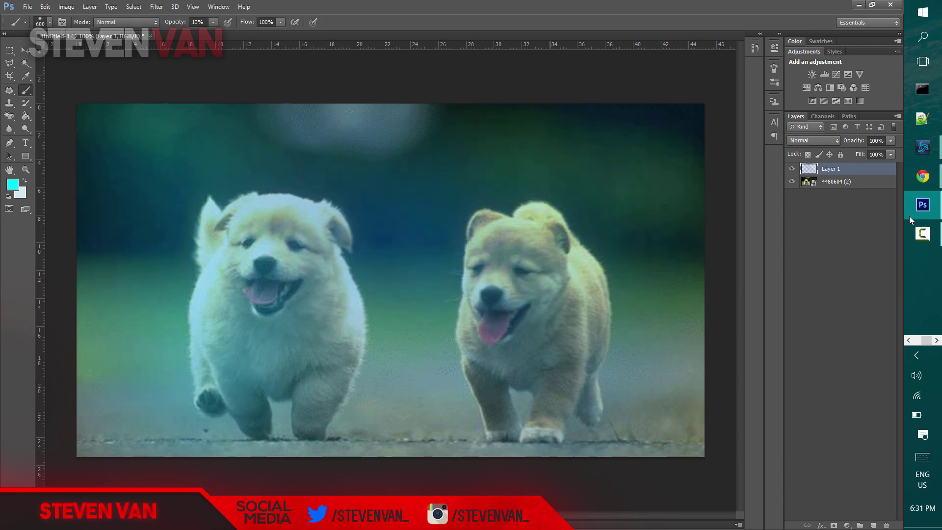
pyautogui.click(618, 122)
pyautogui.moveTo(627, 441); pyautogui.dragTo(675, 409)
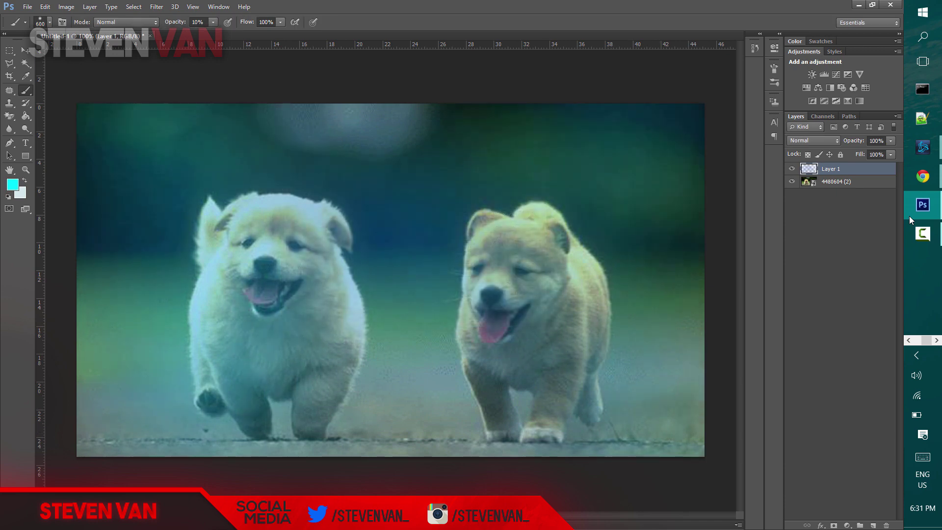
# Start a Kenyan Coffee 272 pt text line on the photo beside the left puppy with the Type tool.
pyautogui.press('v')
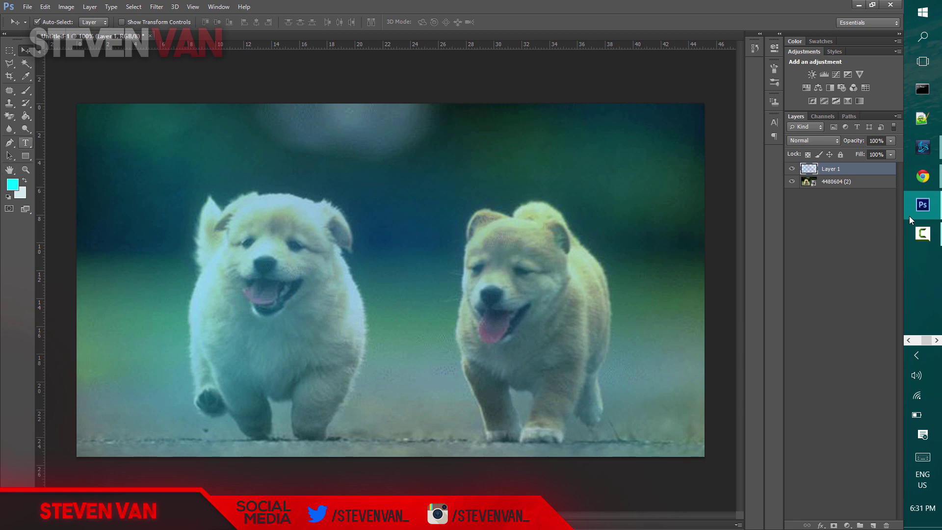
pyautogui.press('t')
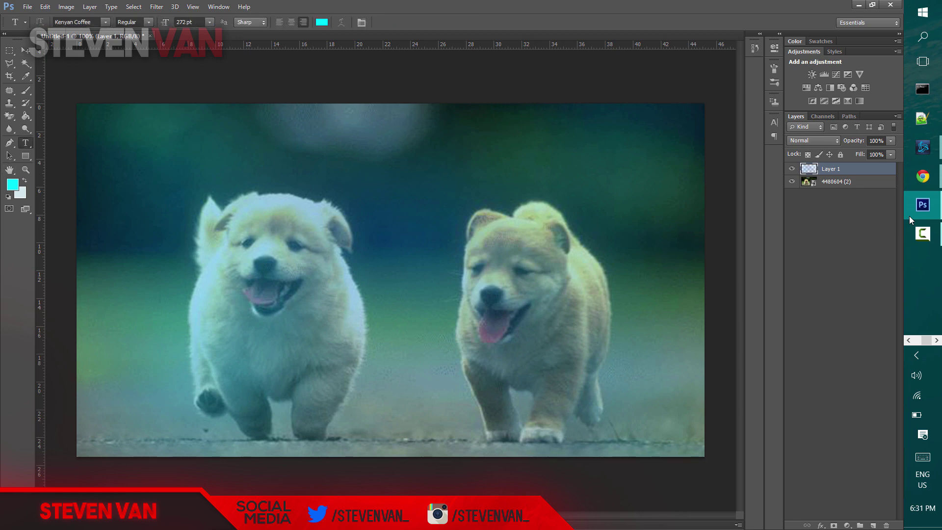
pyautogui.click(179, 280)
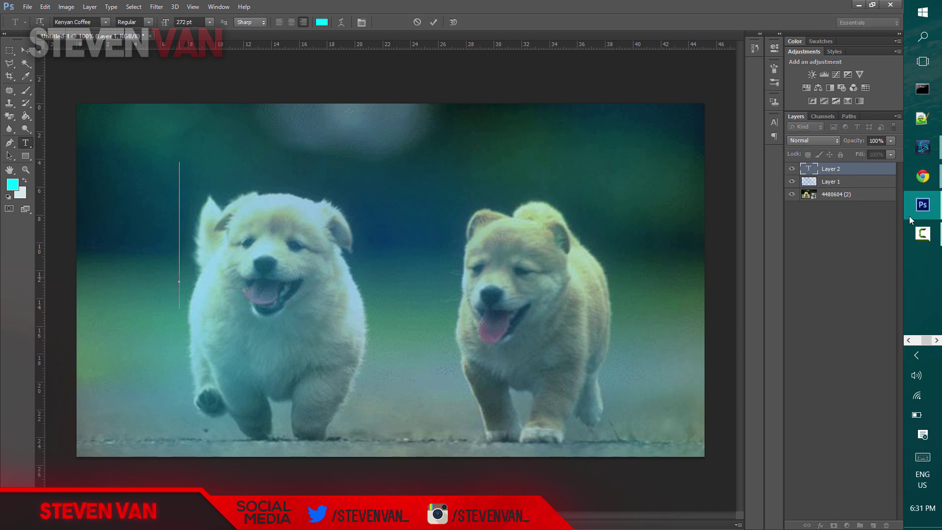
pyautogui.write('STE')
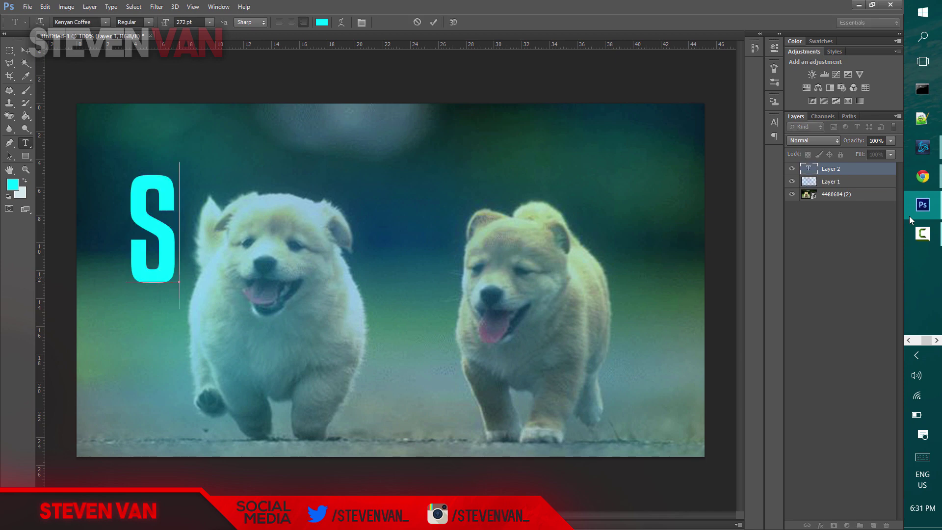
pyautogui.press('BackSpace')
pyautogui.press('BackSpace')
pyautogui.press('BackSpace')
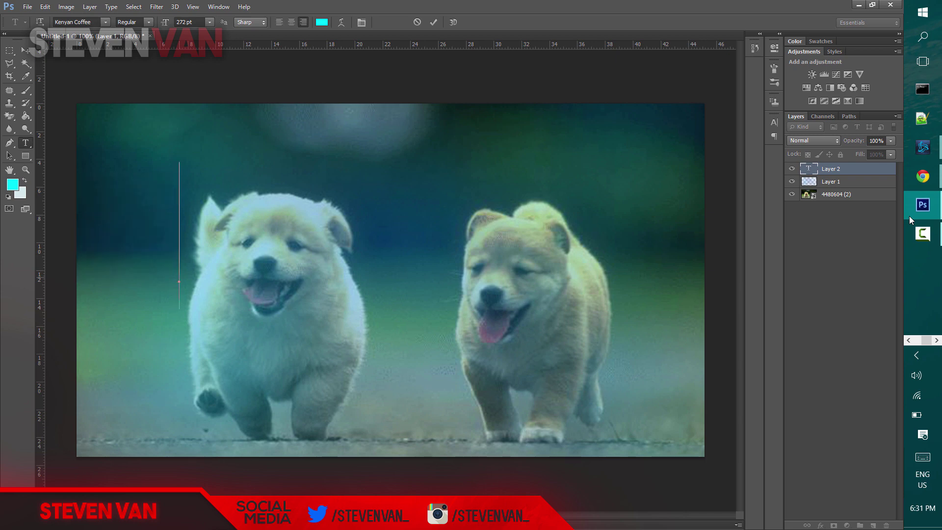
# Set the text color to white and enter CUTE as the title's first line.
pyautogui.click(322, 23)
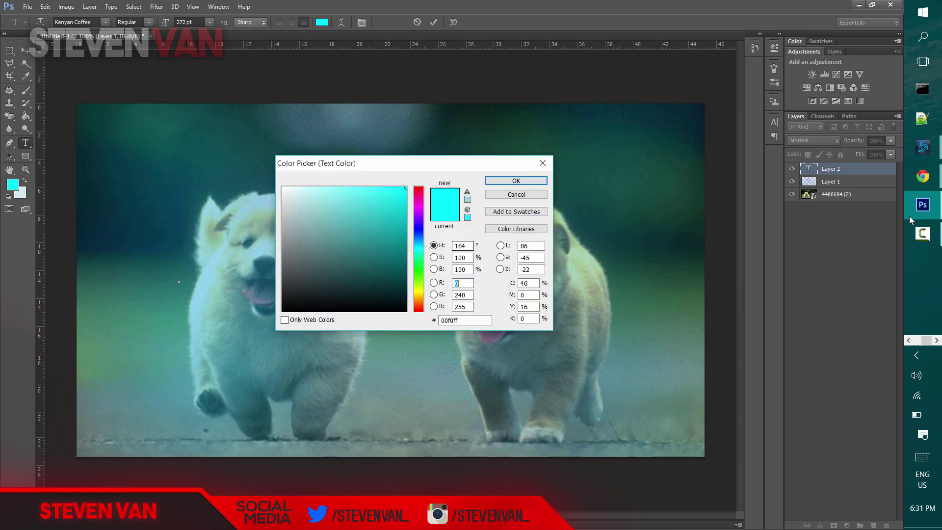
pyautogui.click(283, 187)
pyautogui.click(516, 181)
pyautogui.write('CUTE')
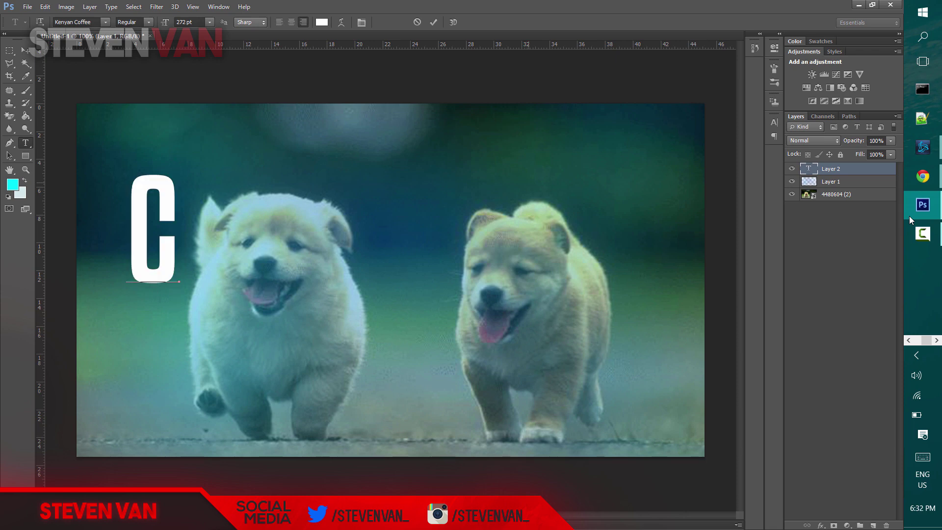
pyautogui.hotkey('ctrl', 'Return')
pyautogui.press('v')
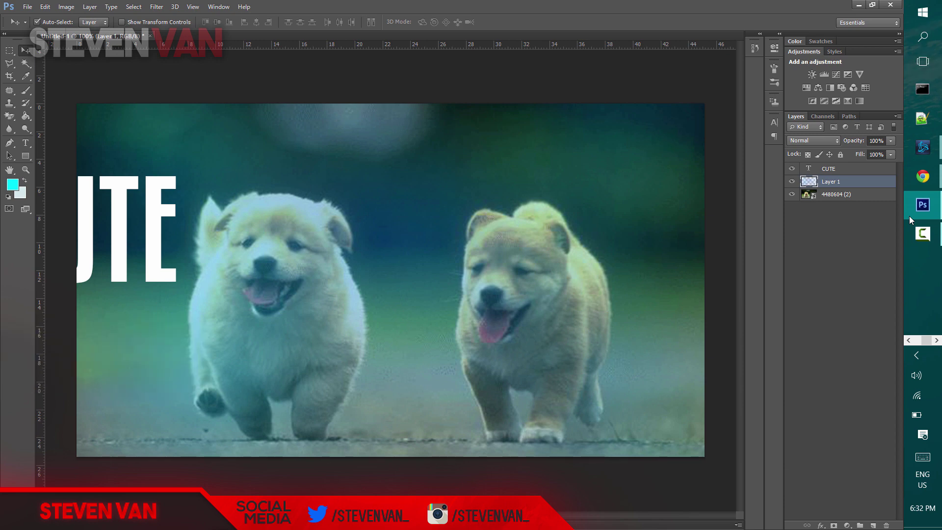
# Bring CUTE fully onto the canvas, and add a second text line, PUPPIES, left-aligned directly below it.
pyautogui.hotkey('alt', ']')
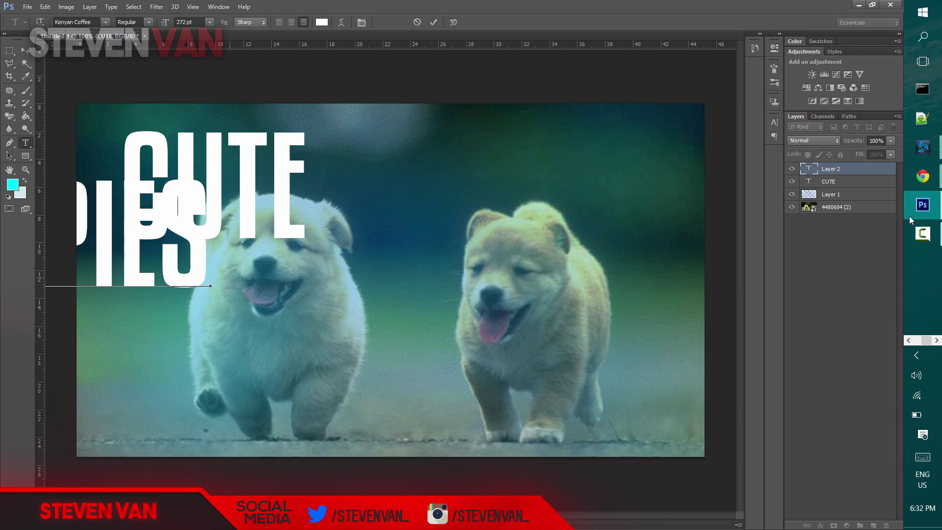
pyautogui.click(25, 50)
pyautogui.moveTo(200, 277); pyautogui.dragTo(442, 342)
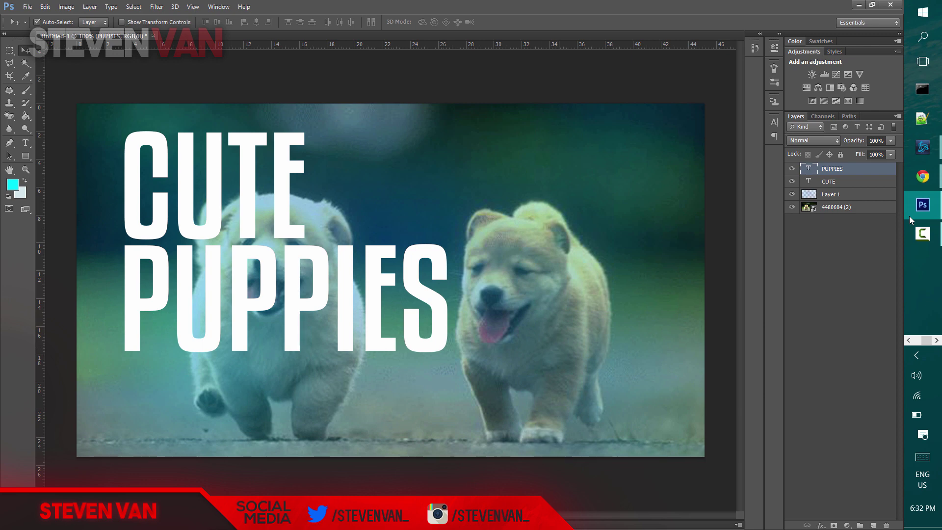
# Scale PUPPIES down to about 56% so it matches the width of CUTE and sits just beneath it.
pyautogui.hotkey('ctrl', 't')
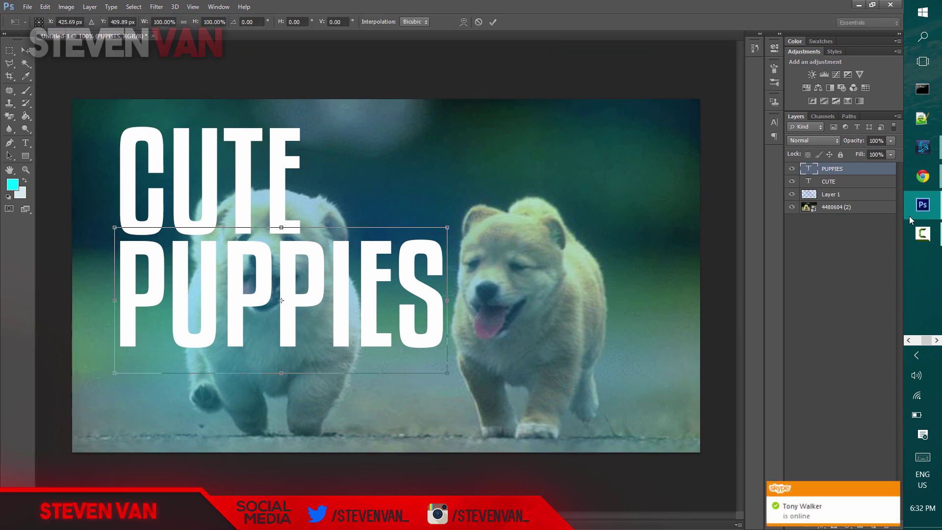
pyautogui.moveTo(447, 373); pyautogui.dragTo(302, 310)
pyautogui.moveTo(273, 270); pyautogui.dragTo(274, 278)
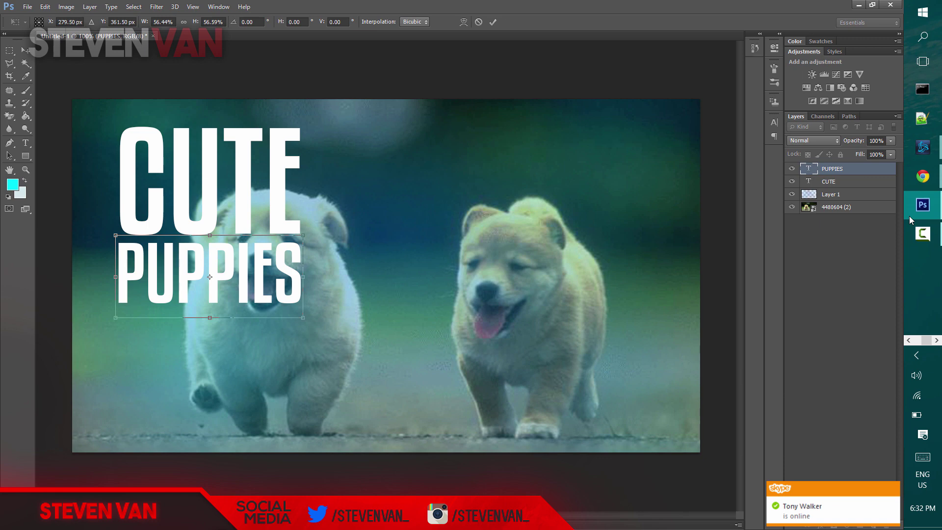
pyautogui.moveTo(115, 318); pyautogui.dragTo(117, 317)
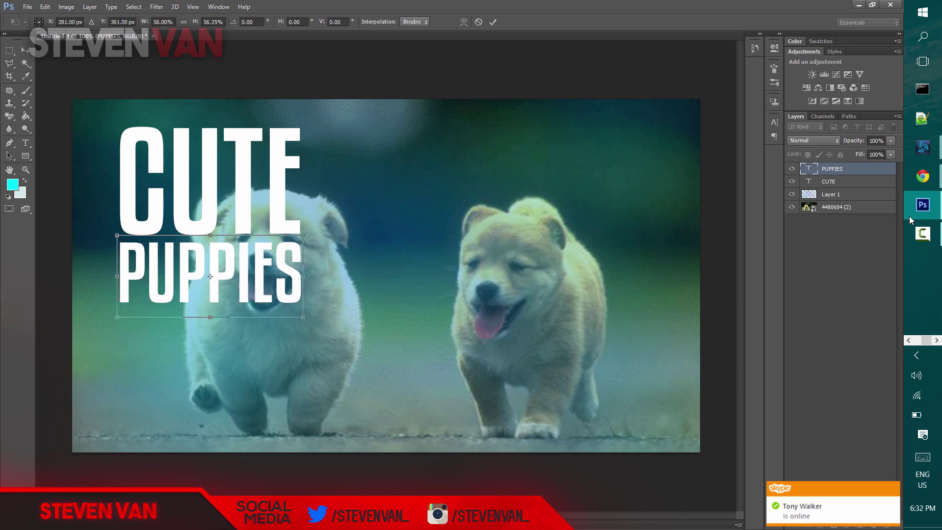
pyautogui.press('Return')
# Nudge CUTE slightly closer to PUPPIES and center both text layers horizontally on the canvas.
pyautogui.moveTo(160, 227); pyautogui.dragTo(157, 229)
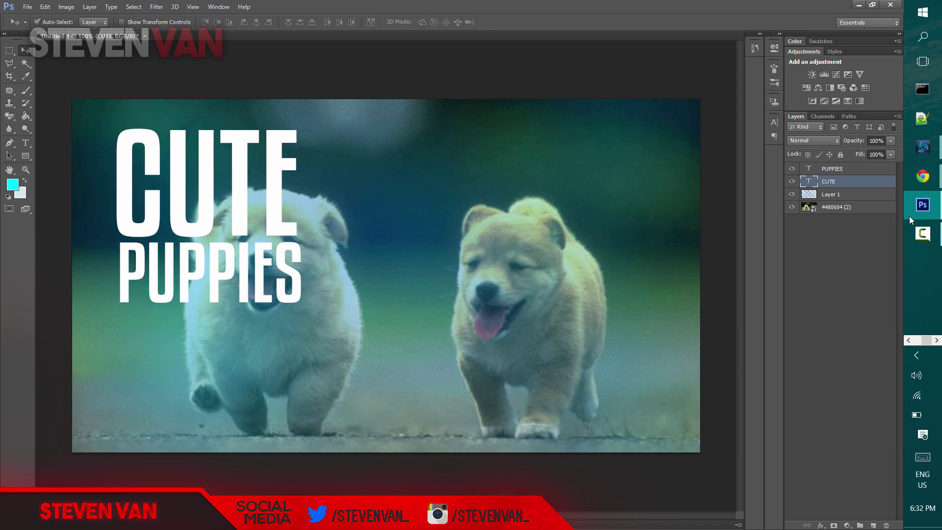
pyautogui.keyDown('shift'); pyautogui.click(832, 169); pyautogui.keyUp('shift')
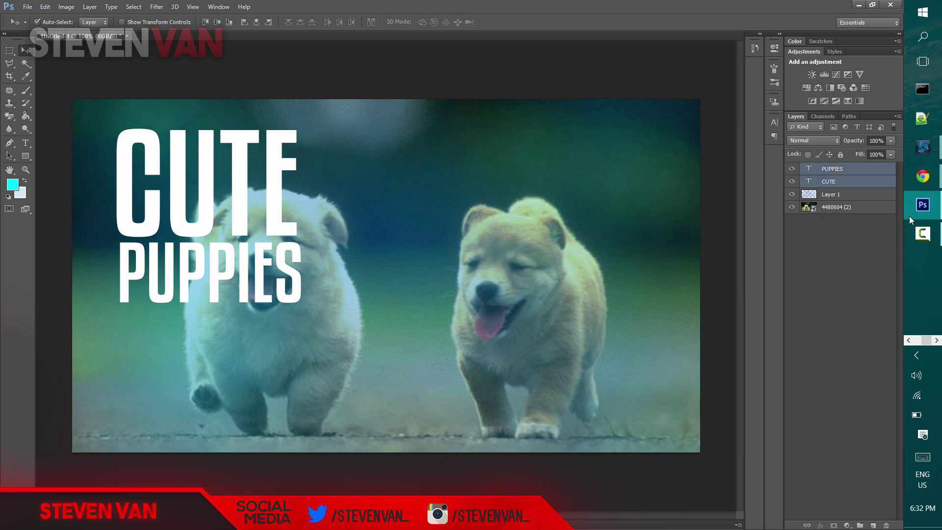
pyautogui.hotkey('ctrl', 'a')
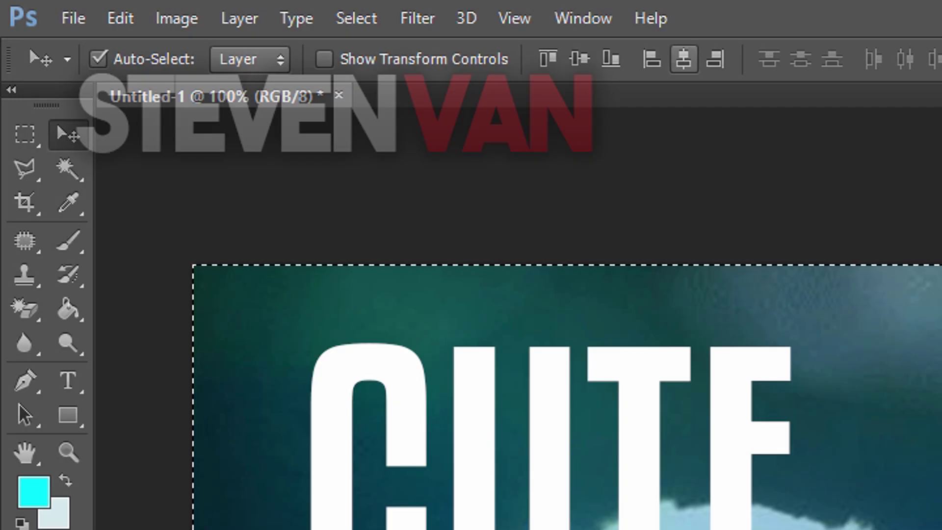
pyautogui.click(256, 22)
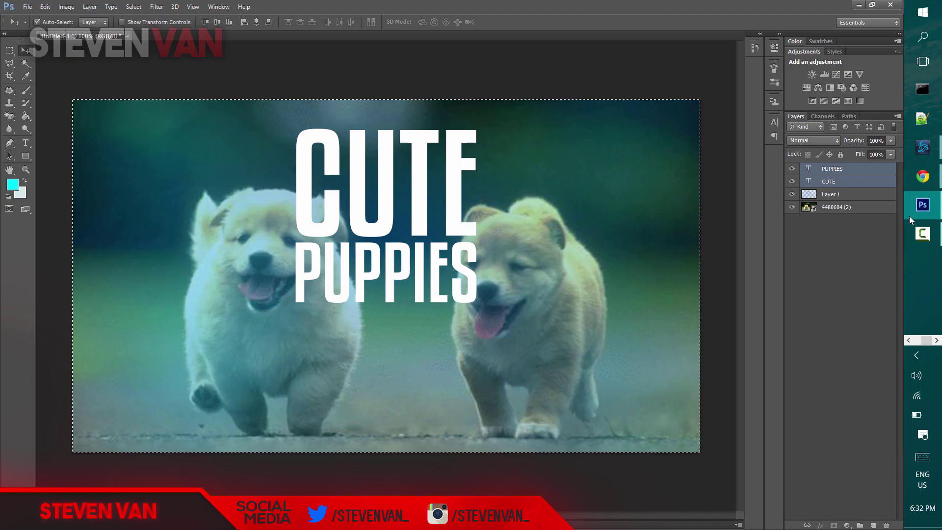
# Move both text lines together into the canvas's upper-left corner area and clear the selection.
pyautogui.moveTo(408, 283); pyautogui.dragTo(216, 269)
pyautogui.press('Up')
pyautogui.press('Up')
pyautogui.press('Up')
pyautogui.press('Up')
pyautogui.press('Up')
pyautogui.press('Up')
pyautogui.press('Up')
pyautogui.hotkey('ctrl', 'd')
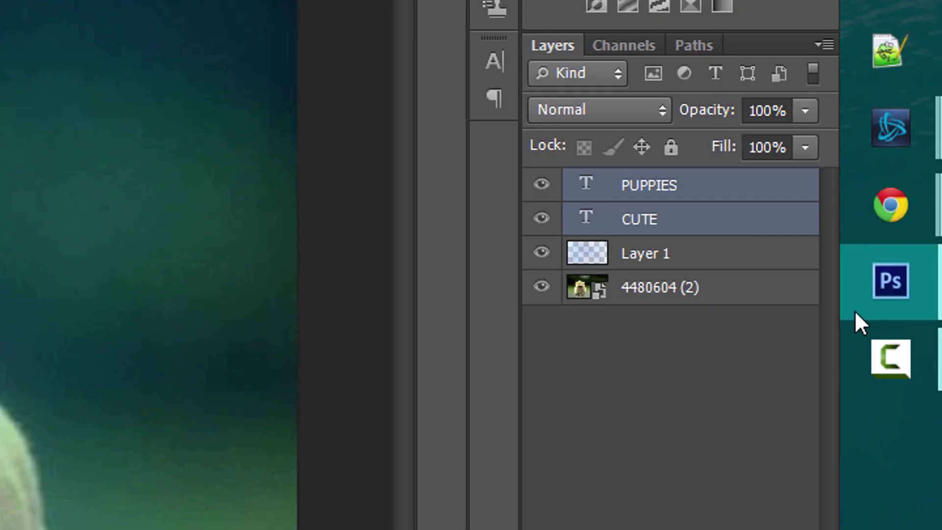
# Add a new empty layer and place it directly below the CUTE and PUPPIES text layers.
pyautogui.hotkey('ctrl', 'shift', 'alt', 'n')
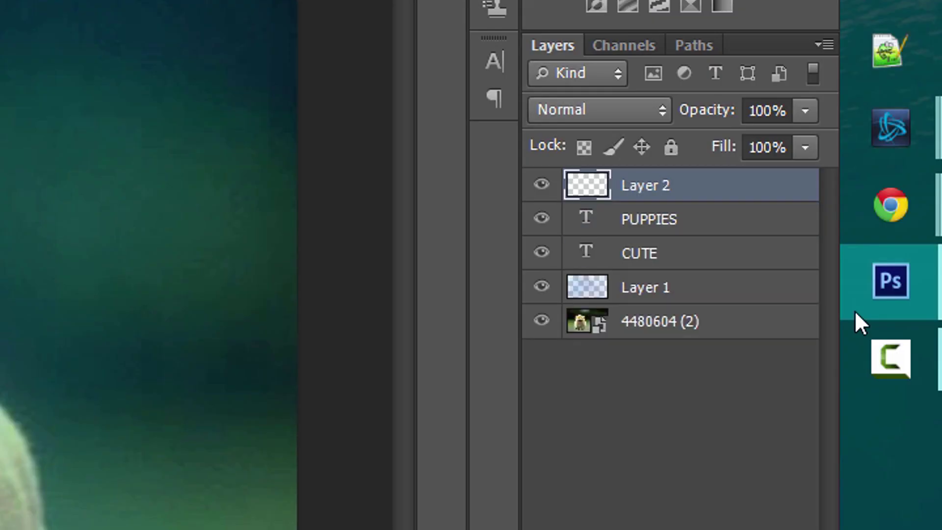
pyautogui.hotkey('ctrl', '[')
pyautogui.hotkey('ctrl', '[')
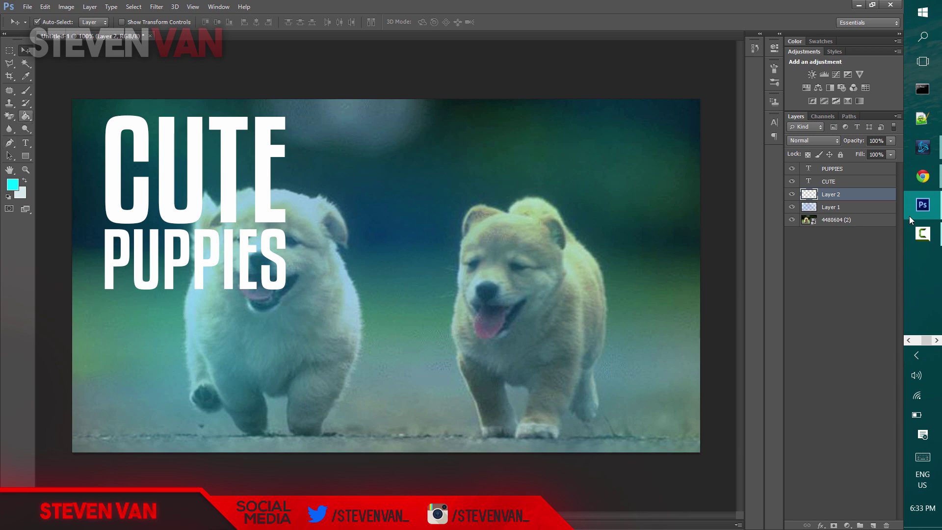
# Choose the Brush tool and set the foreground color to black.
pyautogui.press('b')
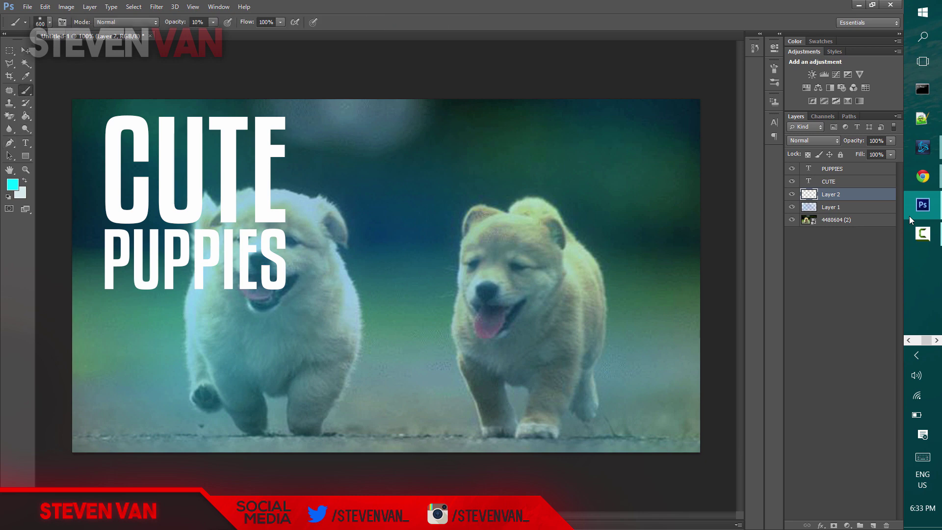
pyautogui.click(12, 185)
pyautogui.click(402, 302)
pyautogui.press('Return')
pyautogui.click(12, 184)
pyautogui.moveTo(404, 299); pyautogui.dragTo(406, 312)
pyautogui.press('Return')
# Build up a soft black shade behind CUTE PUPPIES with repeated brush dabs on the new layer.
pyautogui.click(182, 206)
pyautogui.click(181, 211)
pyautogui.click(181, 211)
pyautogui.click(187, 211)
pyautogui.click(196, 216)
pyautogui.click(197, 216)
pyautogui.click(196, 211)
pyautogui.click(201, 216)
pyautogui.click(265, 220)
pyautogui.click(182, 241)
pyautogui.click(255, 216)
pyautogui.click(260, 211)
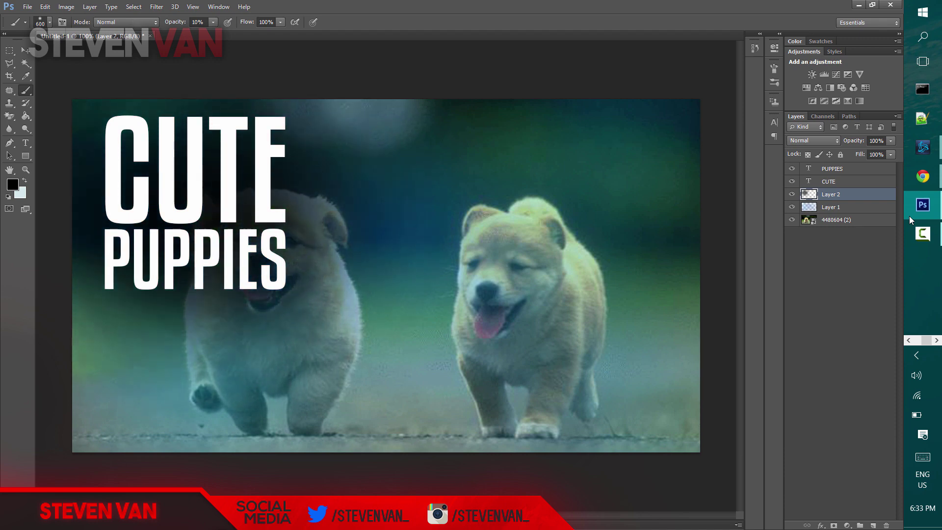
pyautogui.click(206, 250)
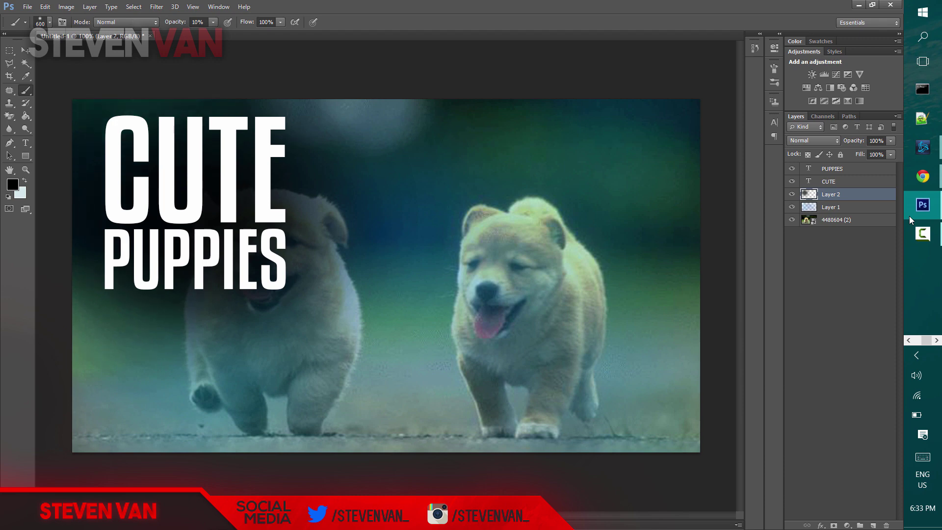
# Lower the black shade layer's opacity to 83% and deselect all layers.
pyautogui.press('v')
pyautogui.click(890, 140)
pyautogui.moveTo(892, 153); pyautogui.dragTo(883, 152)
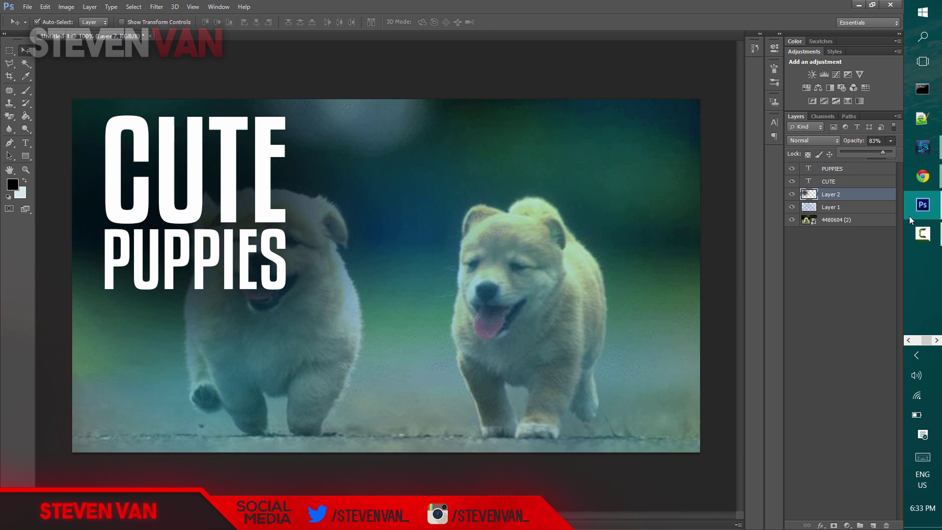
pyautogui.click(840, 275)
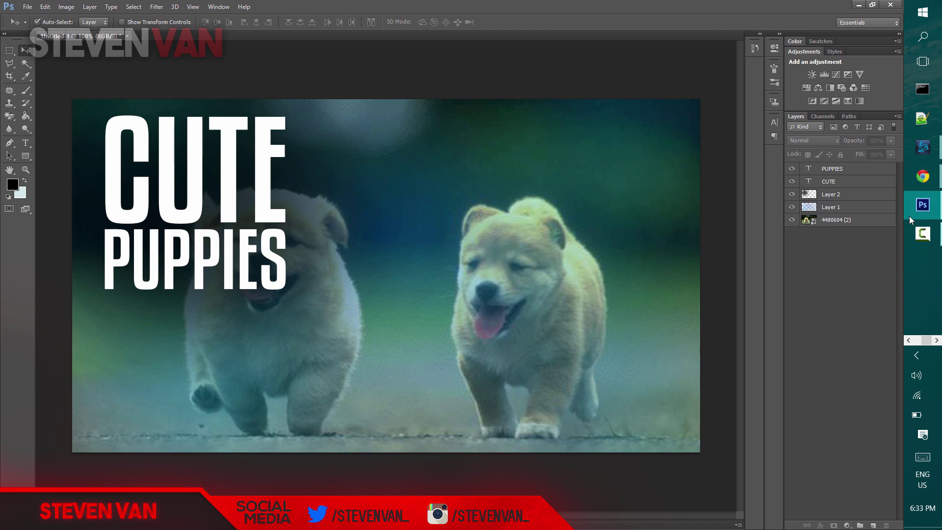
# Rotate the CUTE and PUPPIES text layers together by about -4.45°, nudge them slightly up and left, and deselect all layers.
pyautogui.hotkey('alt', '.')
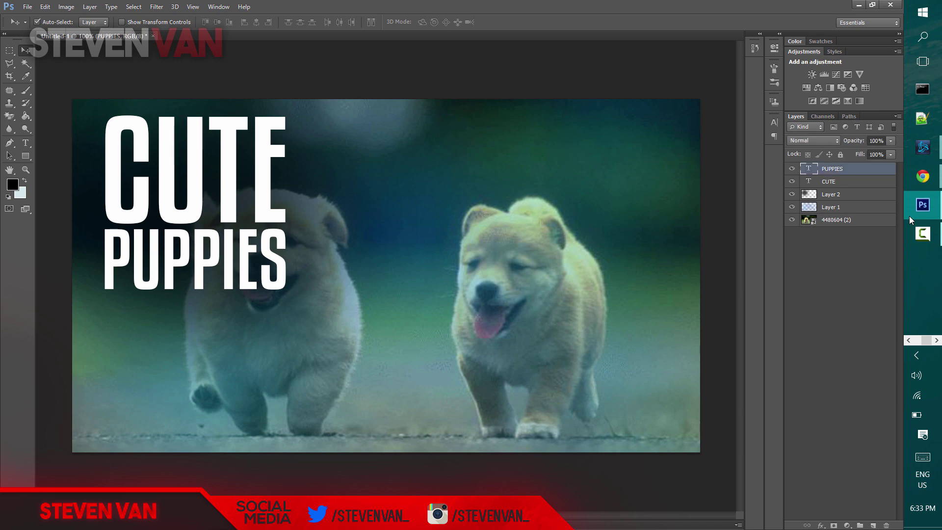
pyautogui.hotkey('alt', 'shift', '[')
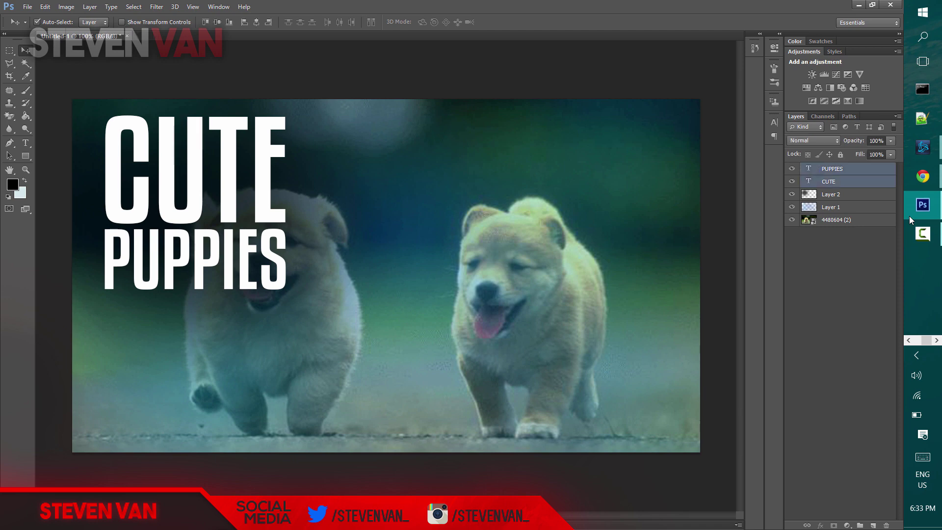
pyautogui.hotkey('ctrl', 't')
pyautogui.moveTo(308, 306); pyautogui.dragTo(316, 296)
pyautogui.moveTo(256, 274); pyautogui.dragTo(250, 268)
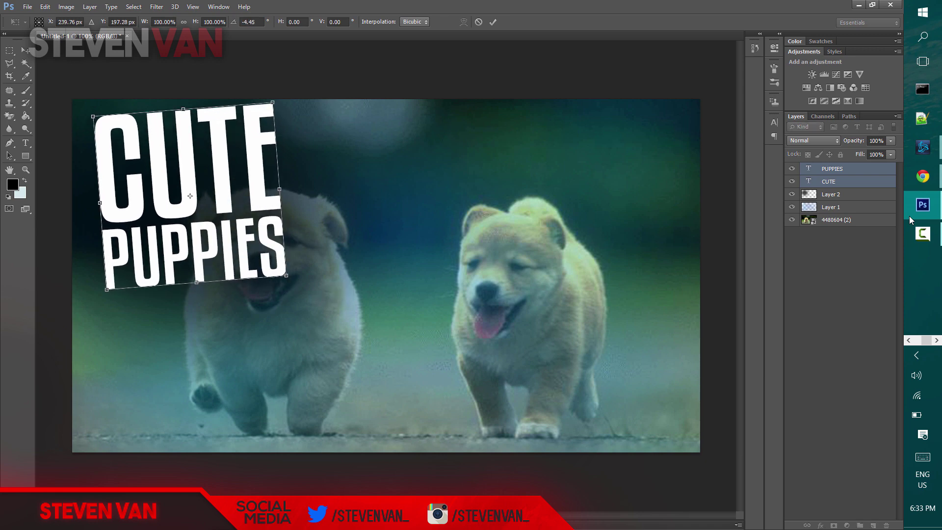
pyautogui.press('Return')
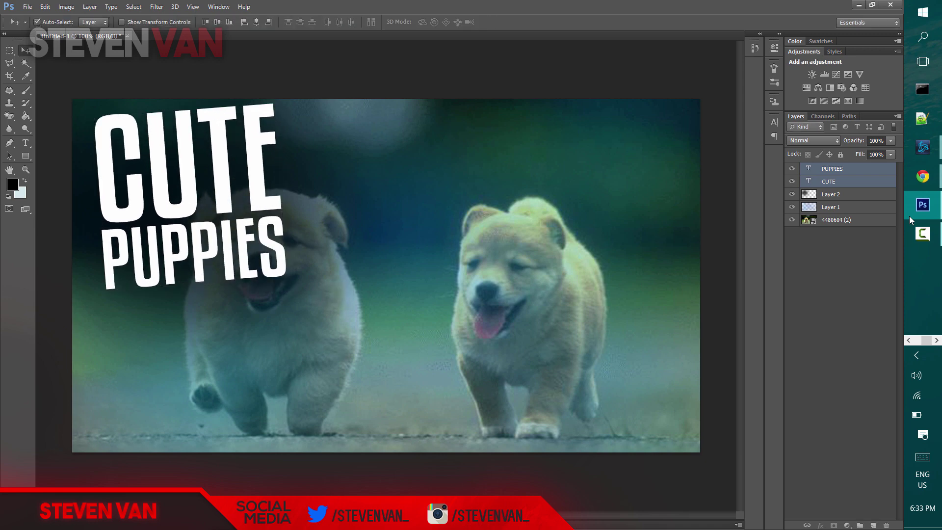
pyautogui.click(841, 275)
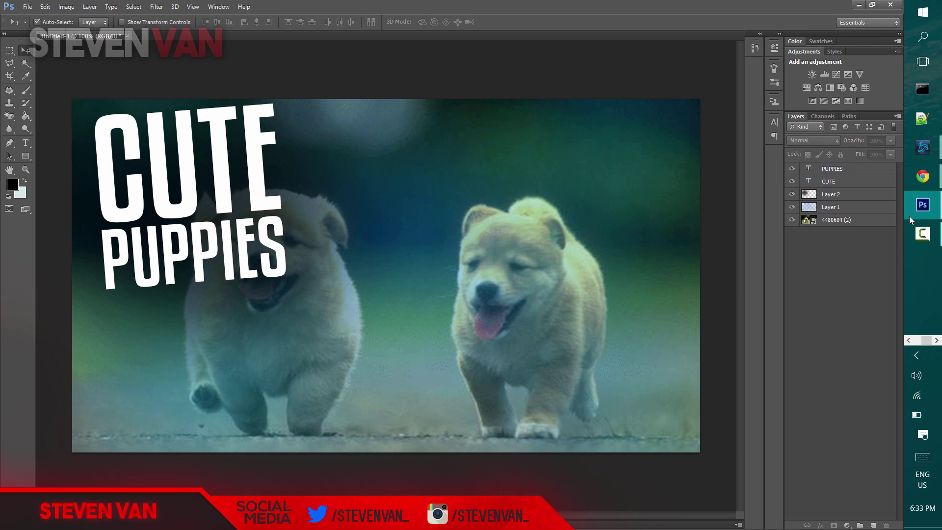
# Add a Gradient Overlay to the PUPPIES layer and set the gradient's first color stop to bright blue 00a8ff.
pyautogui.click(833, 169)
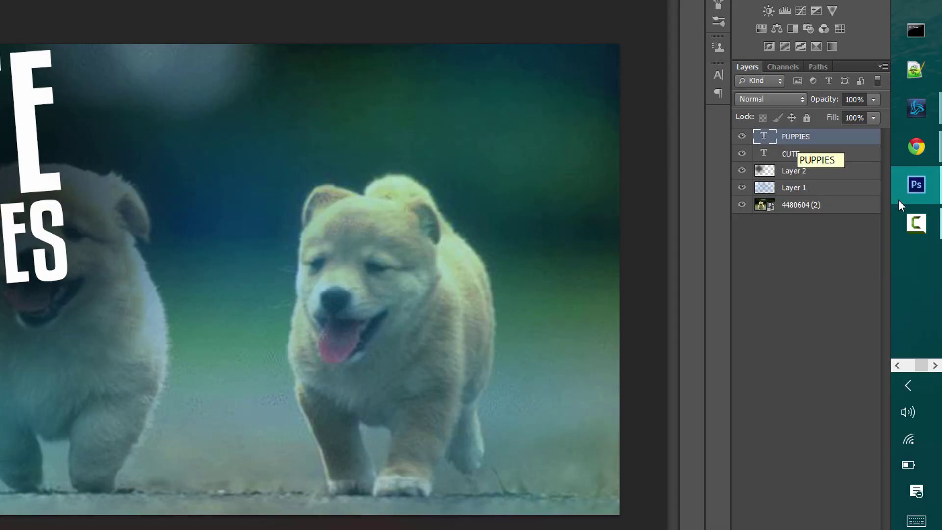
pyautogui.rightClick(796, 138)
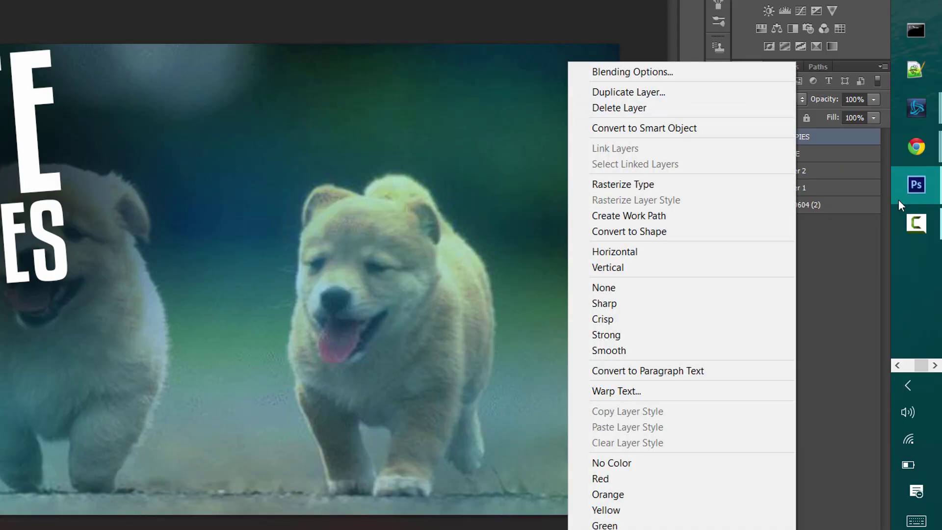
pyautogui.click(687, 71)
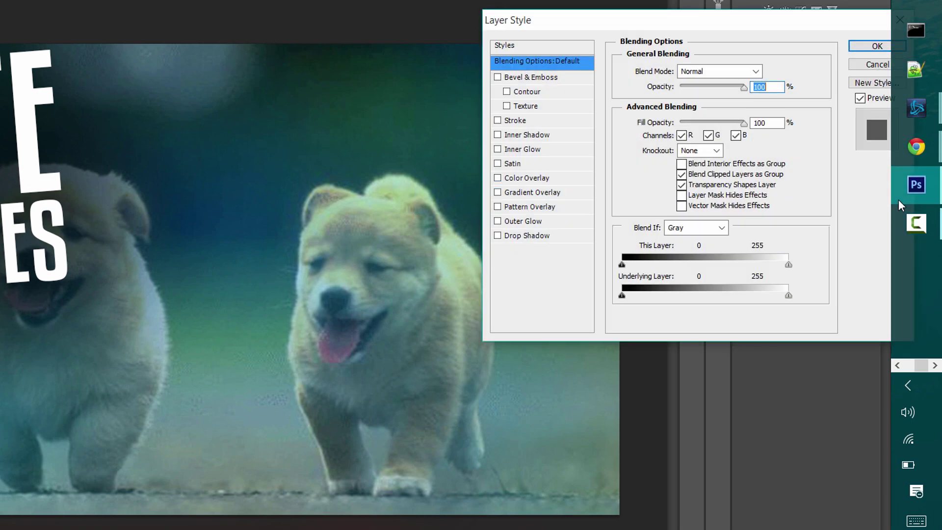
pyautogui.click(531, 192)
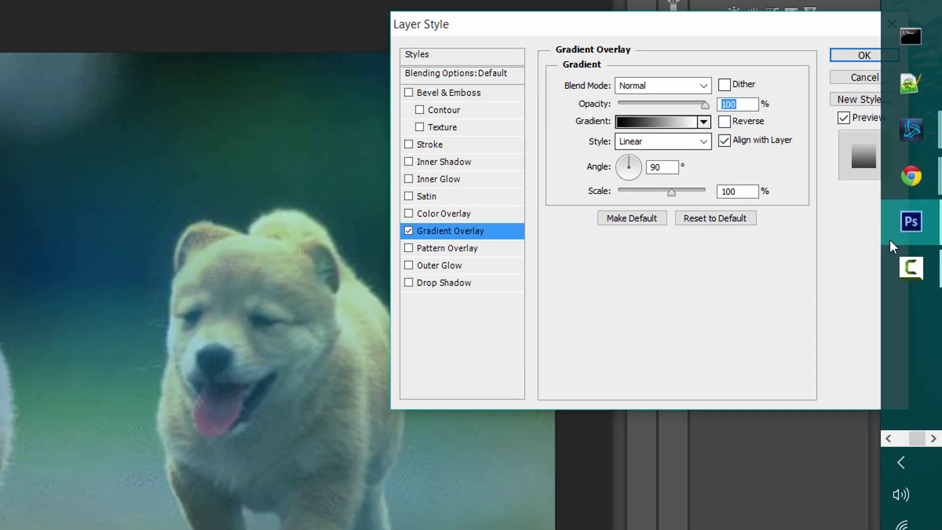
pyautogui.click(704, 101)
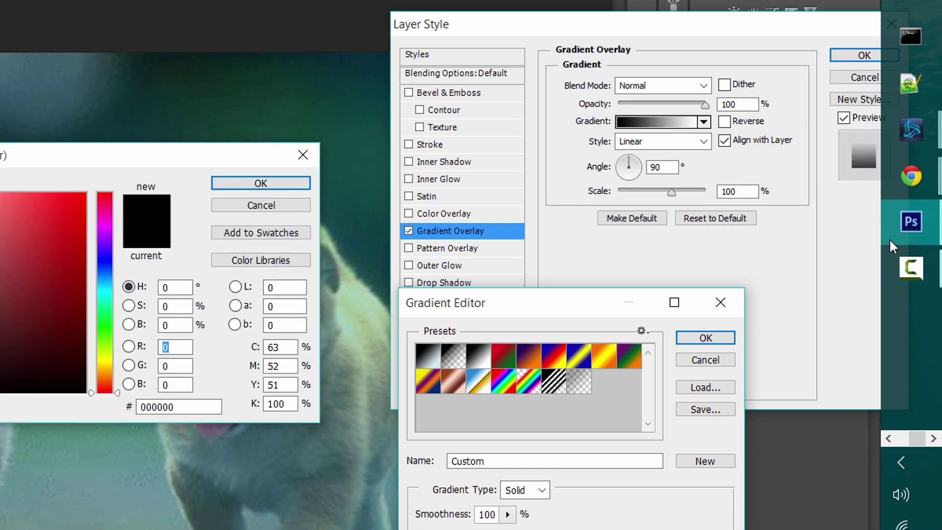
pyautogui.click(105, 282)
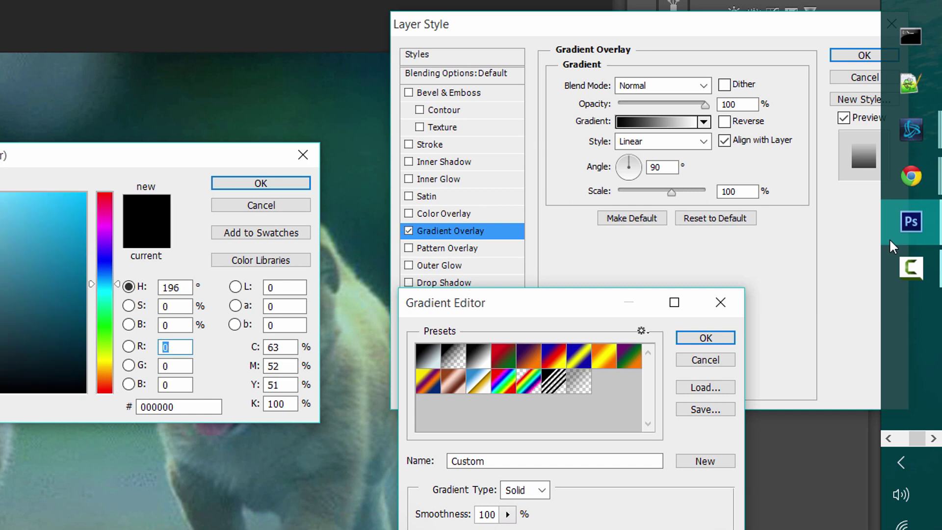
pyautogui.click(84, 194)
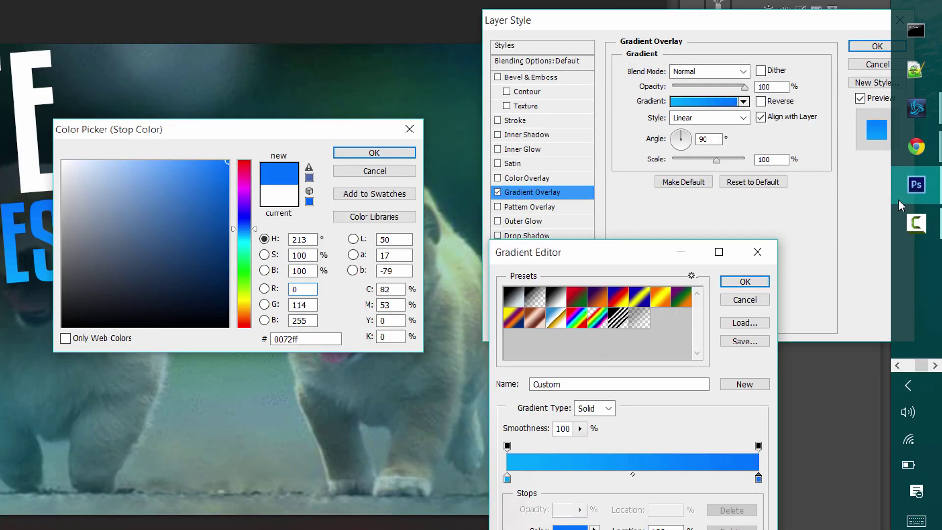
# Set the end color stop of the PUPPIES gradient to a dark blue and accept the gradient.
pyautogui.moveTo(236, 129); pyautogui.dragTo(336, 88)
pyautogui.moveTo(320, 164); pyautogui.dragTo(325, 164)
pyautogui.press('Down')
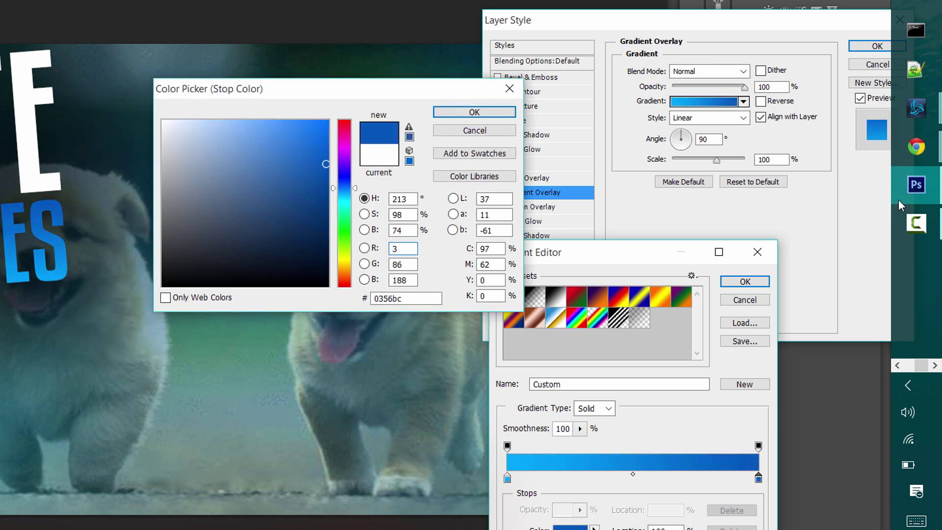
pyautogui.click(329, 204)
pyautogui.moveTo(329, 205); pyautogui.dragTo(329, 184)
pyautogui.press('Return')
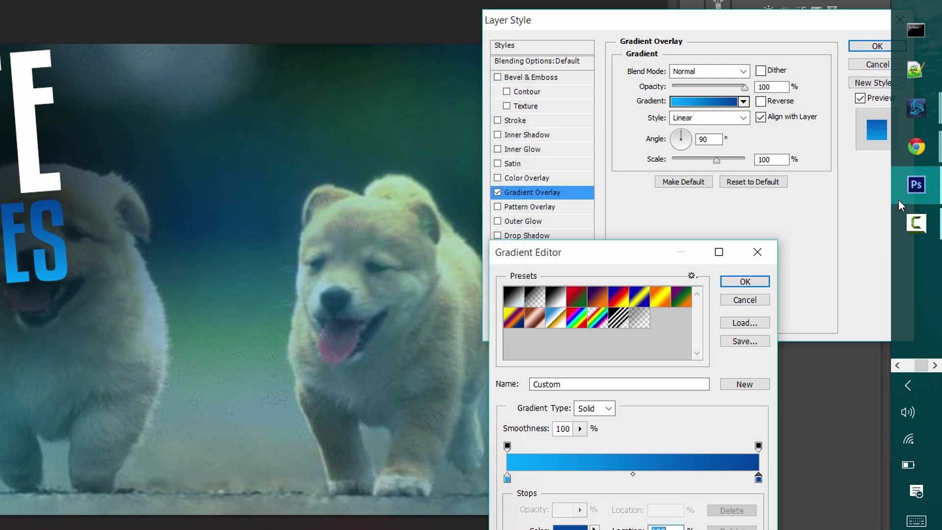
pyautogui.press('Return')
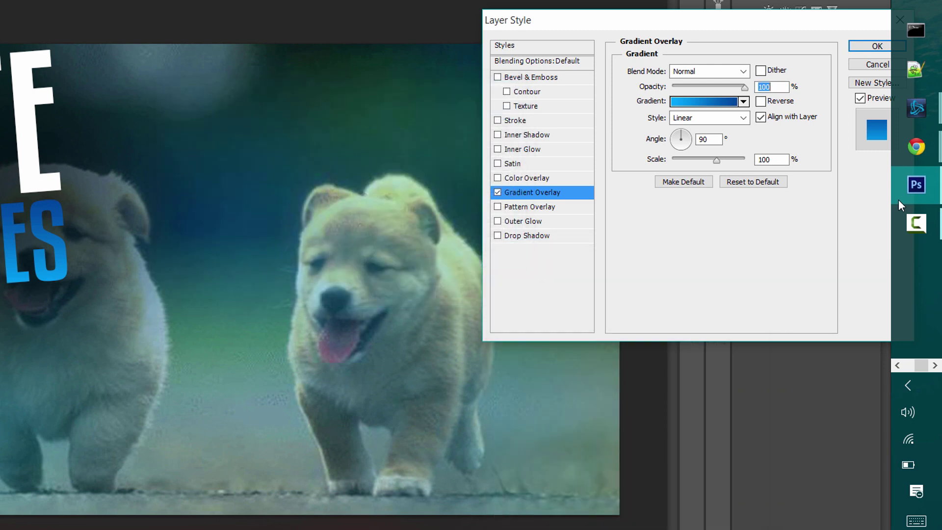
# Reverse the PUPPIES gradient, enable a Drop Shadow, and apply the layer style.
pyautogui.hotkey('alt', 'r')
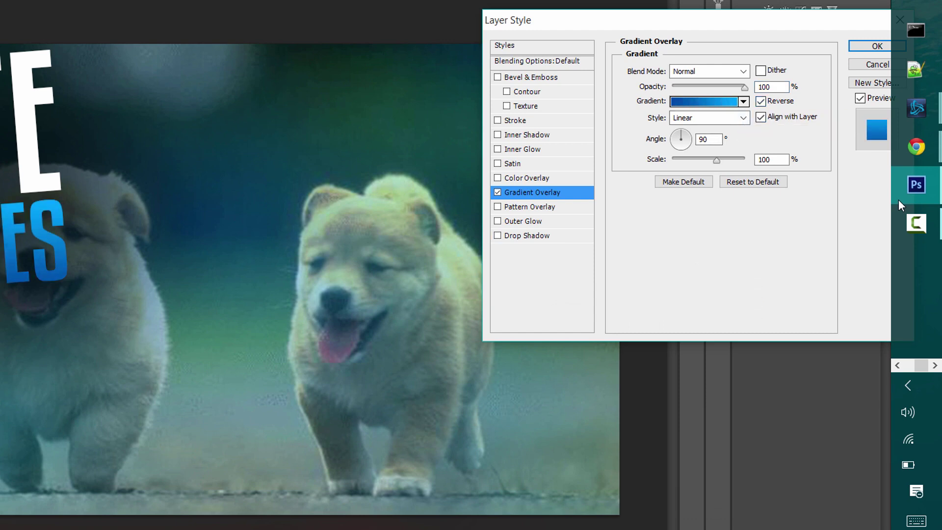
pyautogui.press('space')
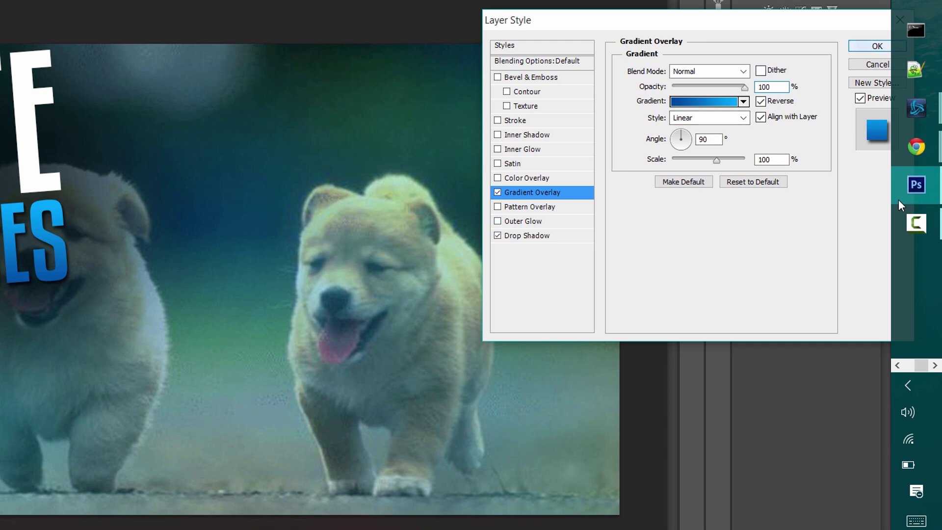
pyautogui.press('Return')
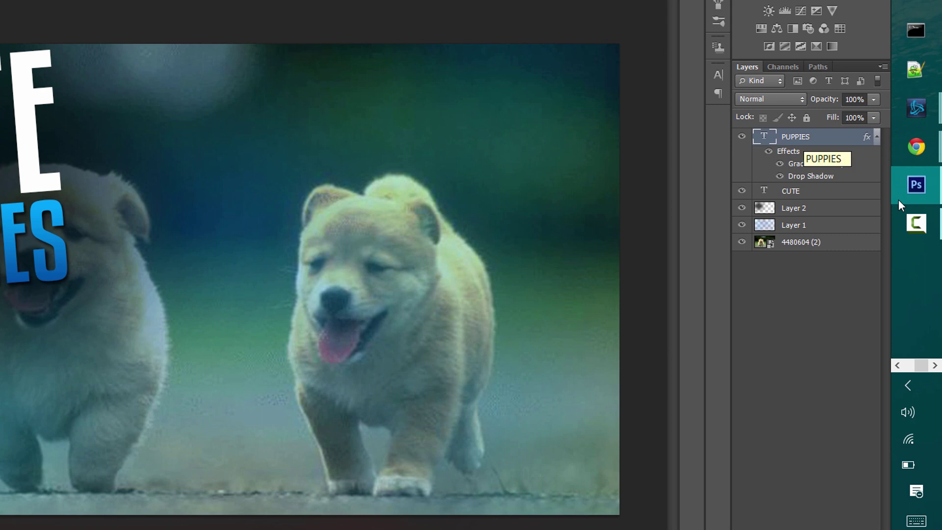
pyautogui.rightClick(801, 138)
pyautogui.press('Down')
pyautogui.press('Down')
pyautogui.press('Down')
pyautogui.press('Down')
pyautogui.press('Return')
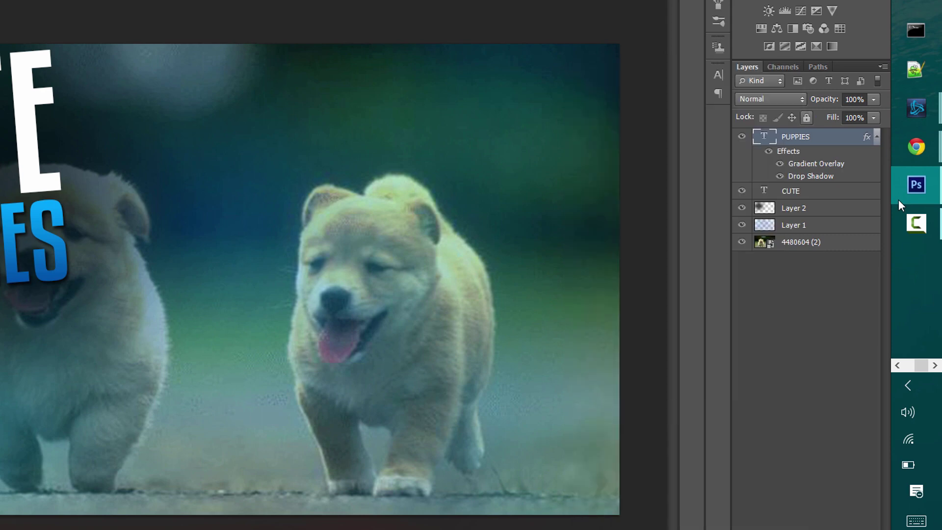
# Copy the layer style of PUPPIES and paste it onto the CUTE layer.
pyautogui.rightClick(800, 138)
pyautogui.click(687, 412)
pyautogui.rightClick(832, 191)
pyautogui.press('Down')
pyautogui.press('Return')
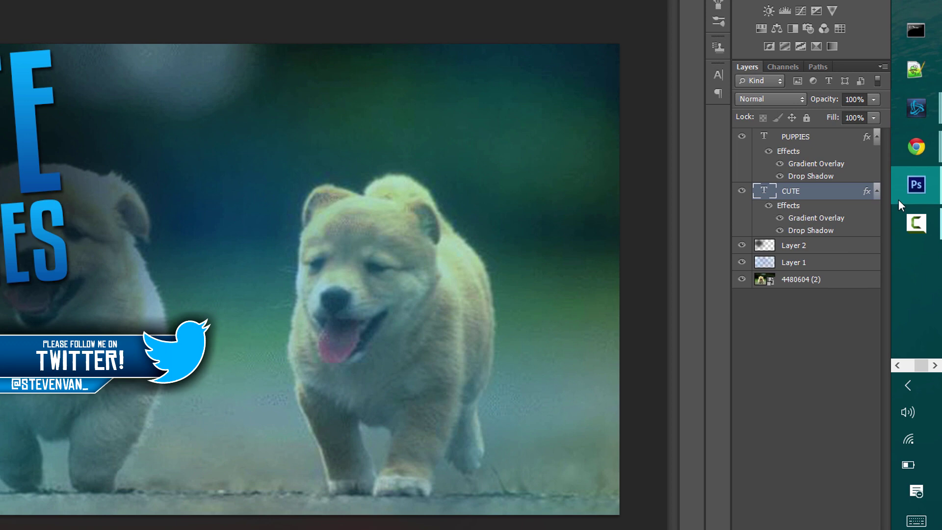
# Edit the CUTE layer's Gradient Overlay and set the gradient's first color stop to a medium gray.
pyautogui.rightClick(803, 191)
pyautogui.click(687, 71)
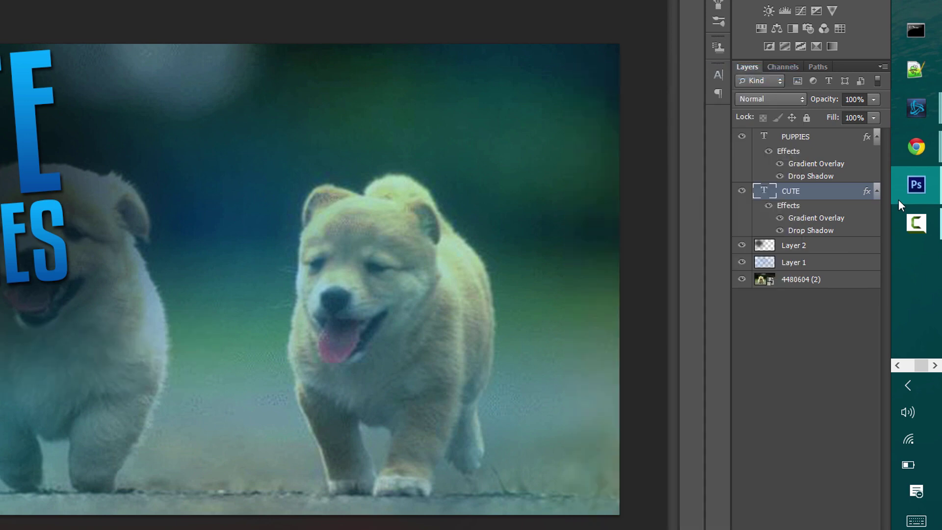
pyautogui.click(533, 193)
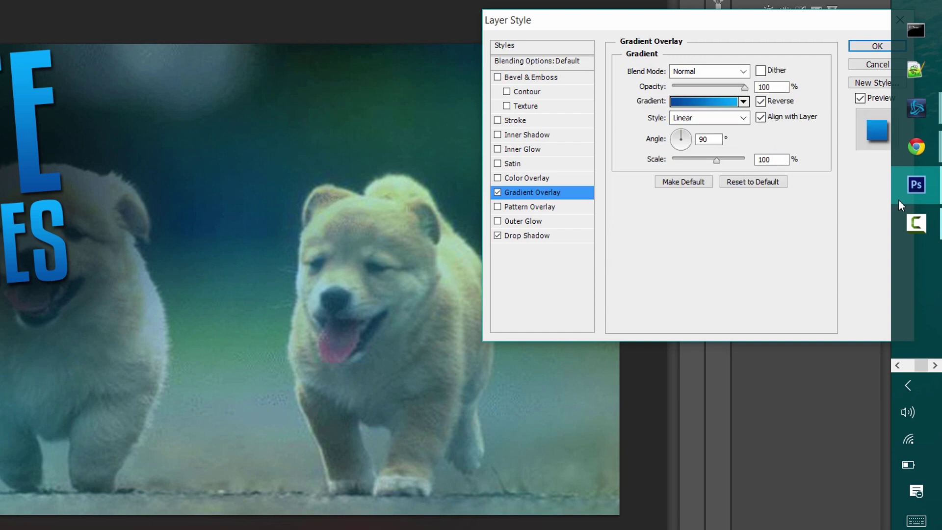
pyautogui.click(704, 102)
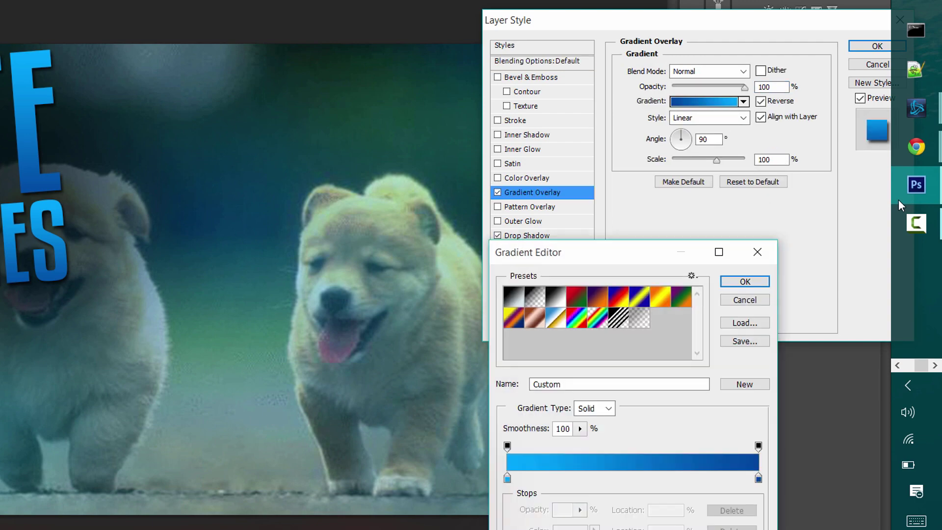
pyautogui.click(507, 478)
pyautogui.click(570, 528)
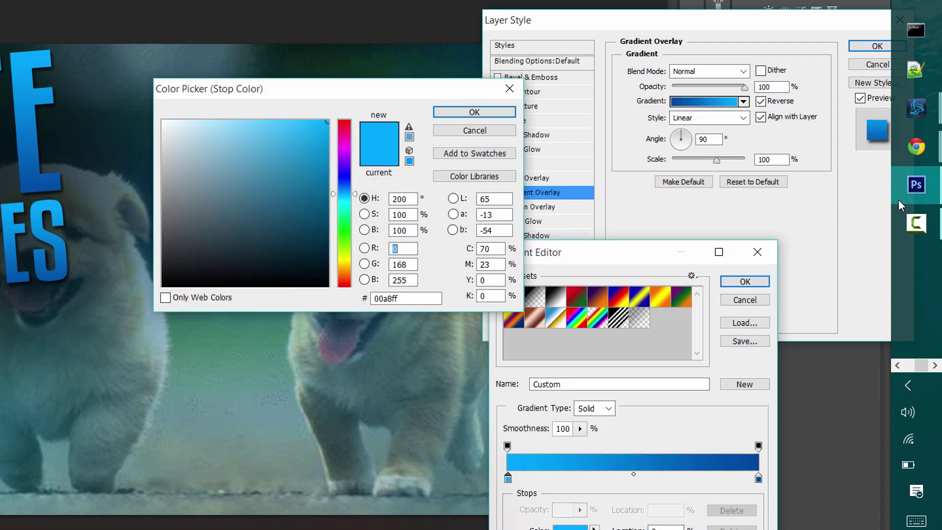
pyautogui.moveTo(294, 211)
pyautogui.mouseDown()
pyautogui.moveTo(163, 205)
pyautogui.moveTo(164, 188)
pyautogui.mouseUp()
pyautogui.click(474, 111)
# Set the end color stop of the CUTE gradient to white and accept the gradient.
pyautogui.click(758, 478)
pyautogui.click(570, 528)
pyautogui.click(163, 120)
pyautogui.press('Return')
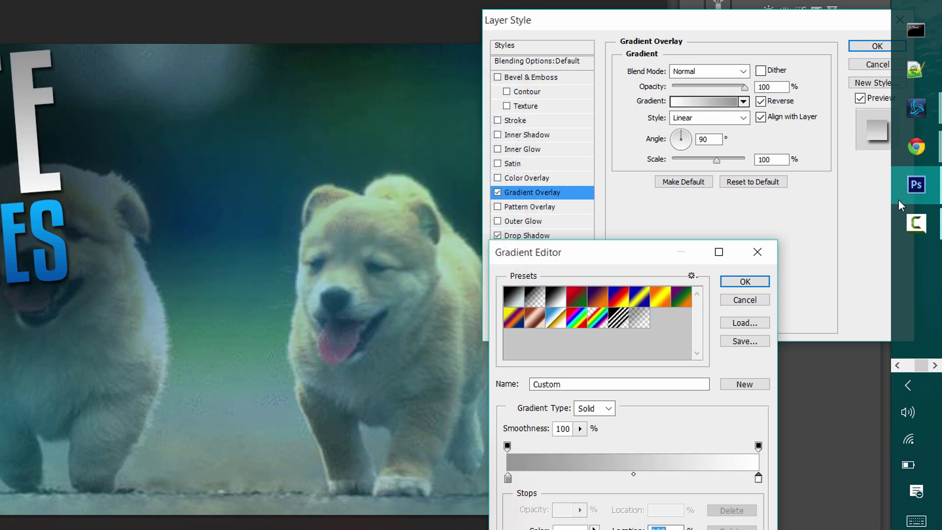
pyautogui.press('Return')
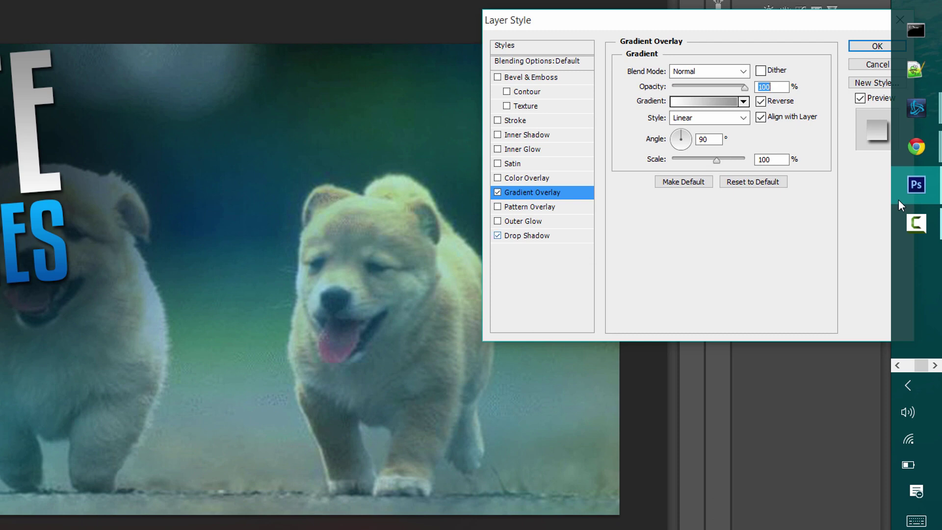
# Enable an Inner Glow on the CUTE layer and set its color to light gray c7c7c7.
pyautogui.click(497, 149)
pyautogui.click(523, 149)
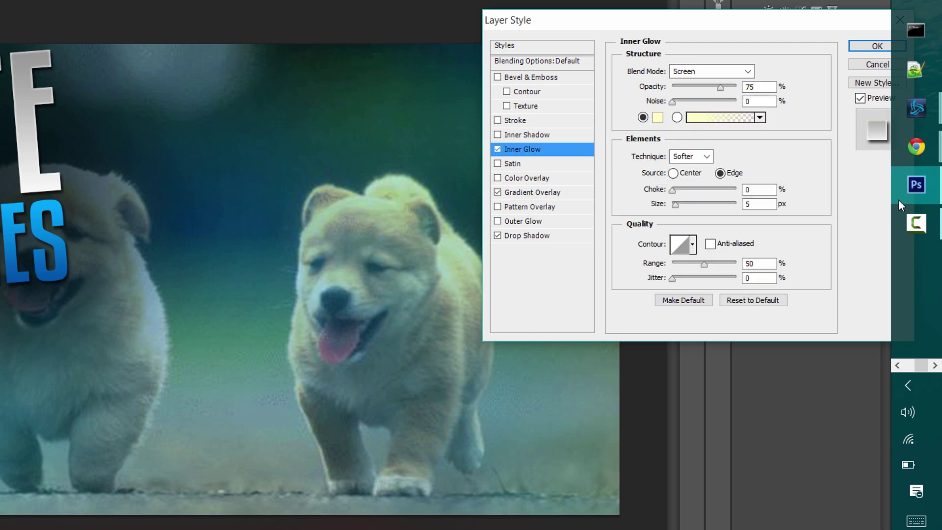
pyautogui.click(658, 118)
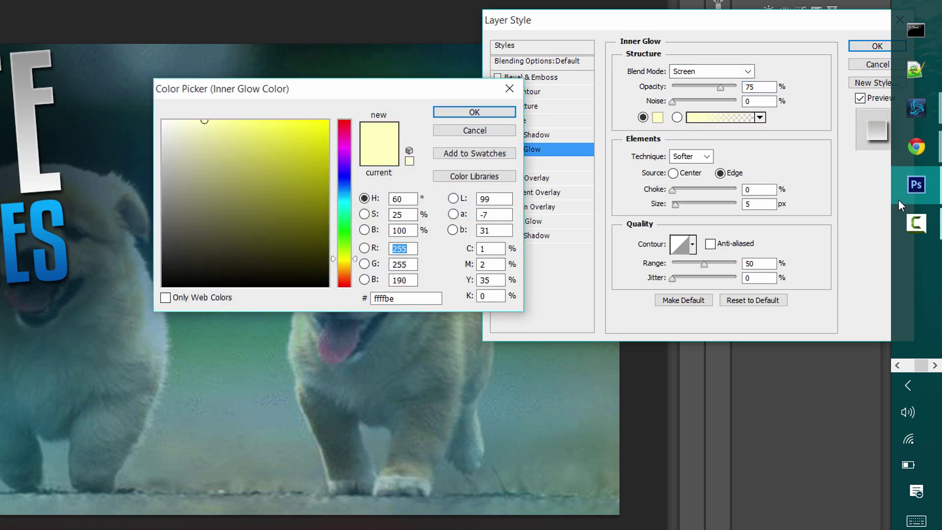
pyautogui.moveTo(165, 155)
pyautogui.mouseDown()
pyautogui.moveTo(173, 151)
pyautogui.moveTo(163, 157)
pyautogui.mouseUp()
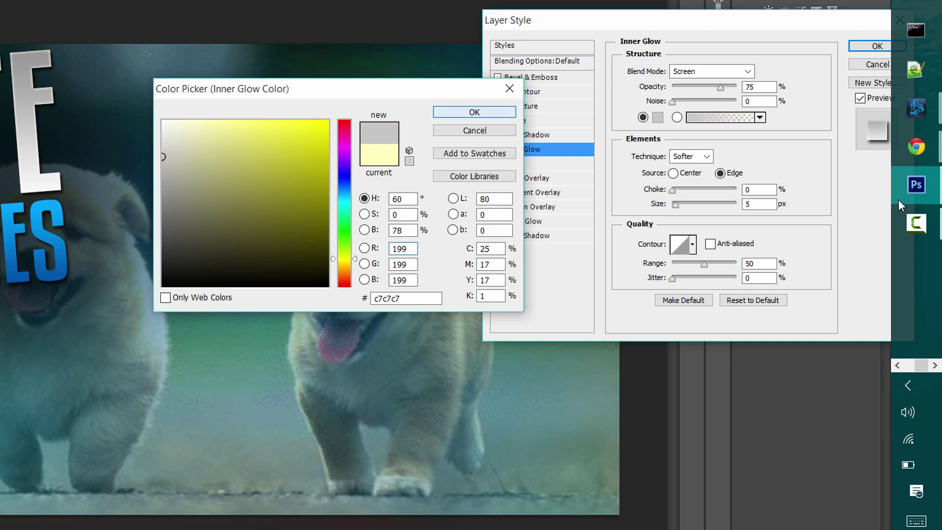
pyautogui.click(475, 113)
# Set the CUTE inner glow size to 13 px and apply the layer style.
pyautogui.moveTo(675, 205)
pyautogui.mouseDown()
pyautogui.moveTo(686, 205)
pyautogui.moveTo(675, 205)
pyautogui.mouseUp()
pyautogui.press('Up')
pyautogui.press('Up')
pyautogui.press('Up')
pyautogui.press('Up')
pyautogui.press('Up')
pyautogui.press('Down')
pyautogui.press('Down')
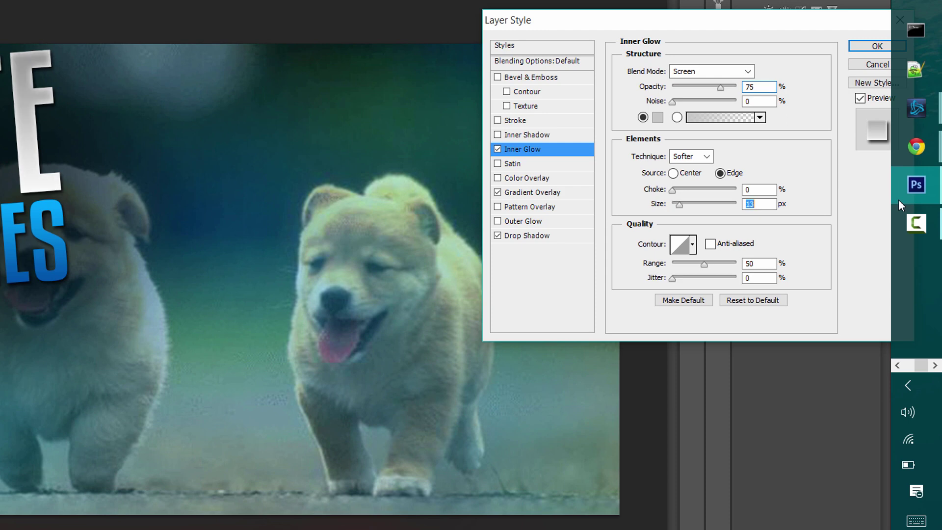
pyautogui.press('Return')
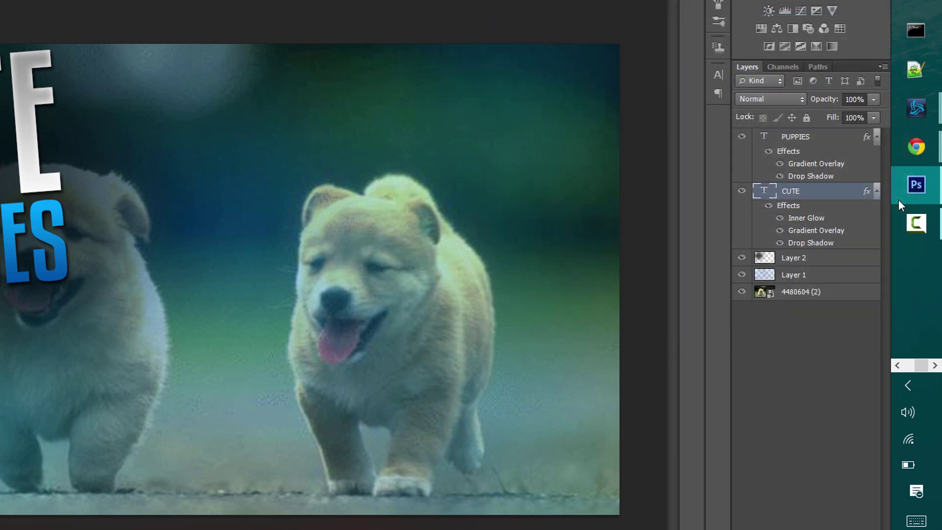
# Enable an Inner Glow on the PUPPIES layer and set its color to a bright, saturated blue with hue 198°.
pyautogui.rightClick(805, 137)
pyautogui.click(687, 72)
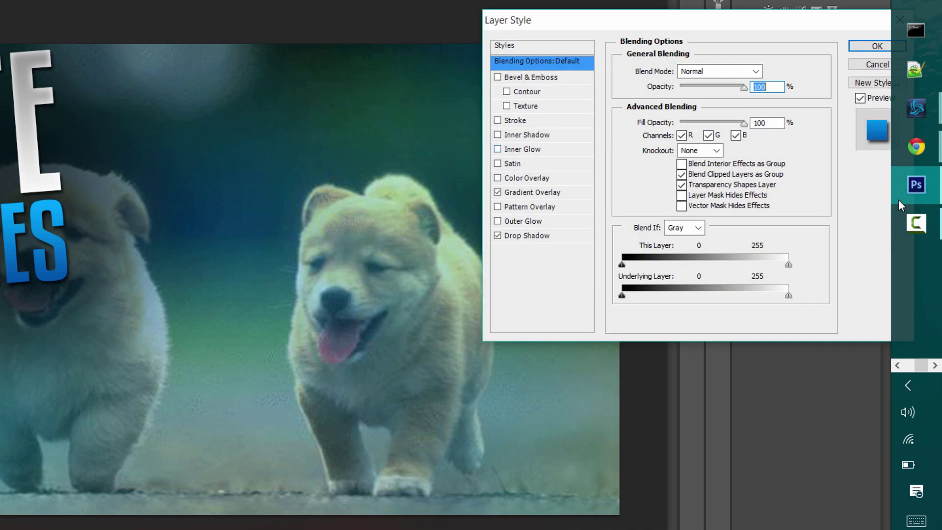
pyautogui.click(497, 149)
pyautogui.click(720, 87)
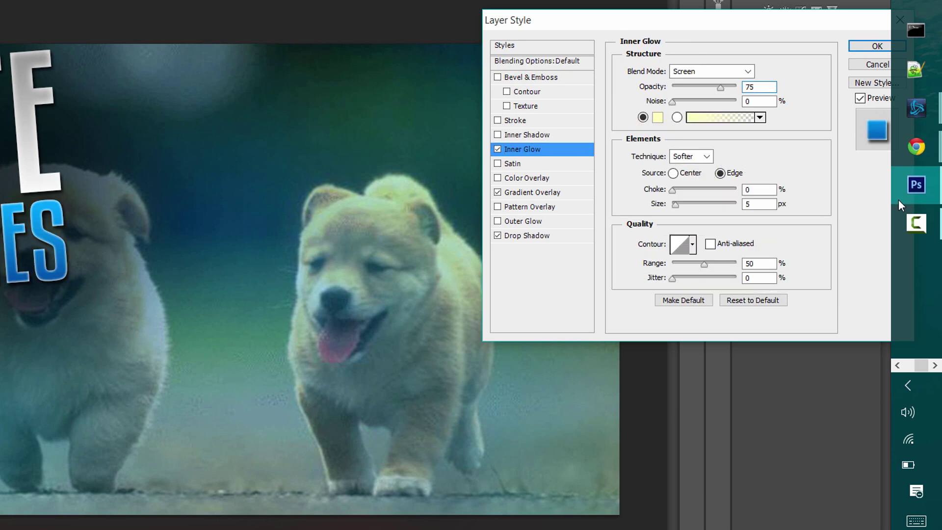
pyautogui.click(658, 117)
pyautogui.click(344, 195)
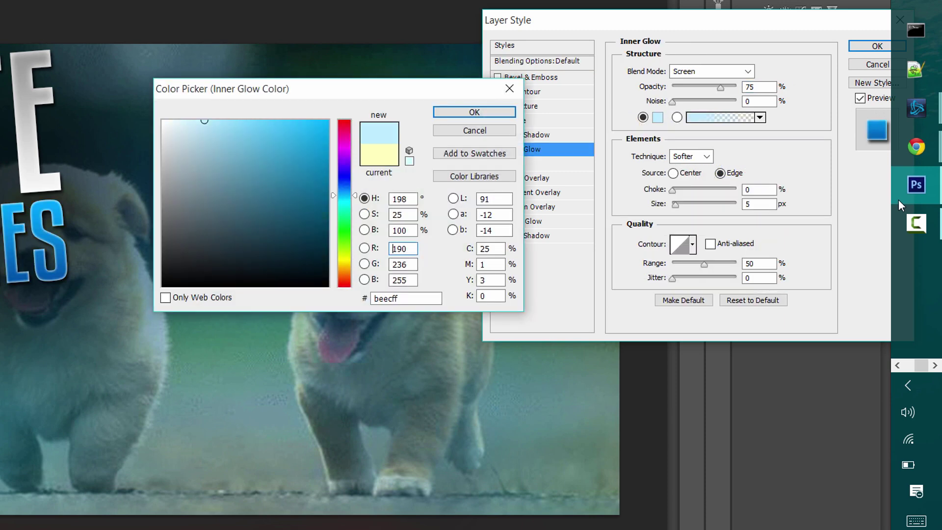
pyautogui.click(329, 121)
pyautogui.press('Return')
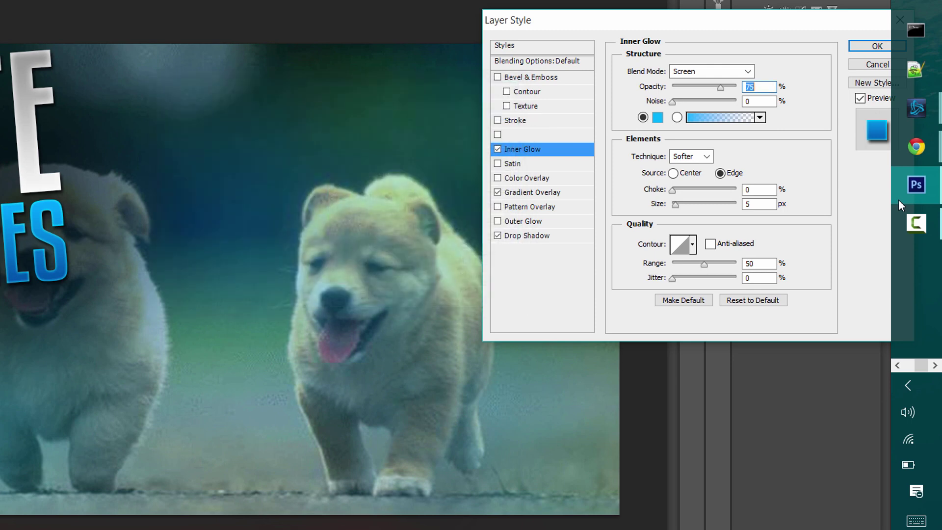
# Set the PUPPIES layer's inner glow size to 13 px and apply the layer style.
pyautogui.moveTo(676, 204); pyautogui.dragTo(680, 204)
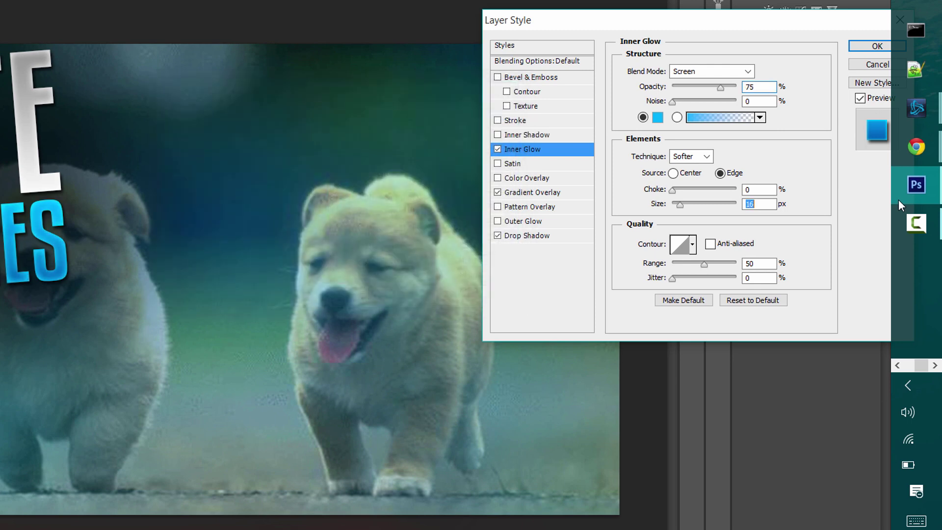
pyautogui.press('Down')
pyautogui.press('Down')
pyautogui.press('Down')
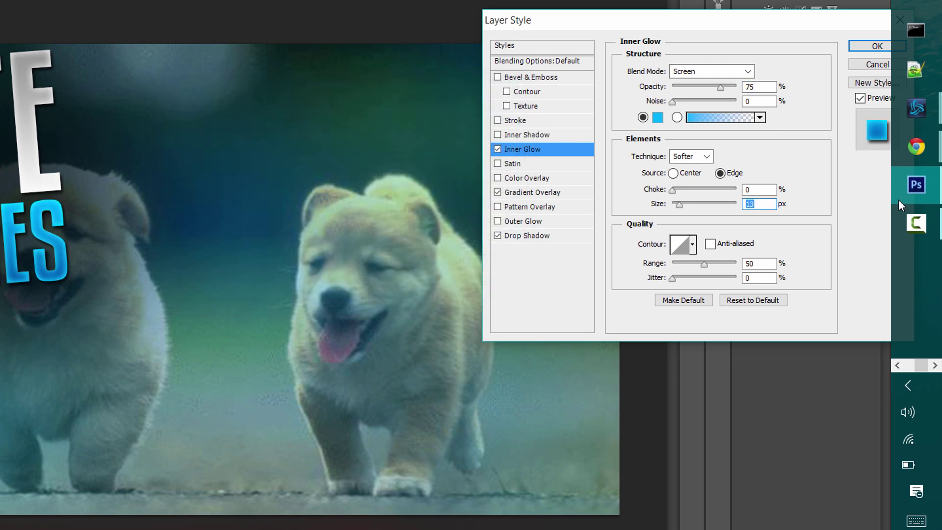
pyautogui.press('Return')
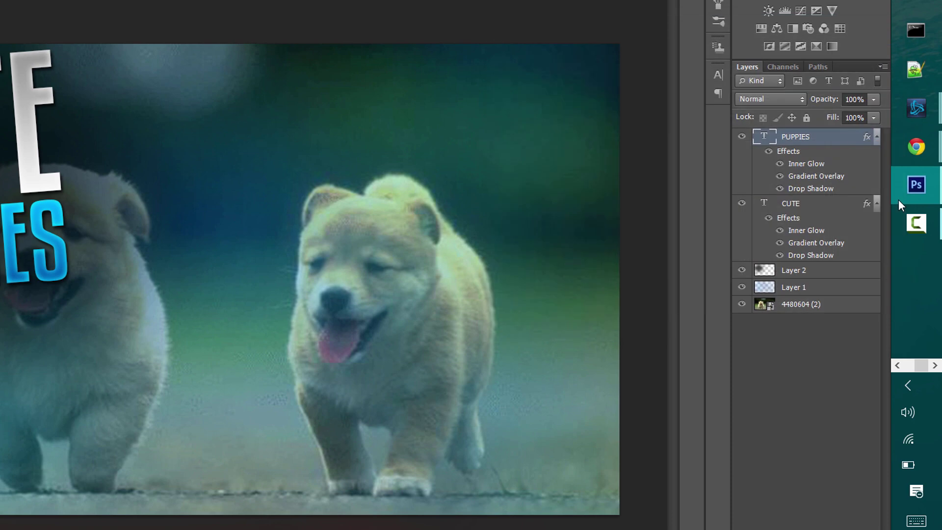
# Set the opacity of Layer 2 to 91% and deselect all layers.
pyautogui.click(794, 271)
pyautogui.click(873, 100)
pyautogui.press('9')
pyautogui.press('1')
pyautogui.click(810, 383)
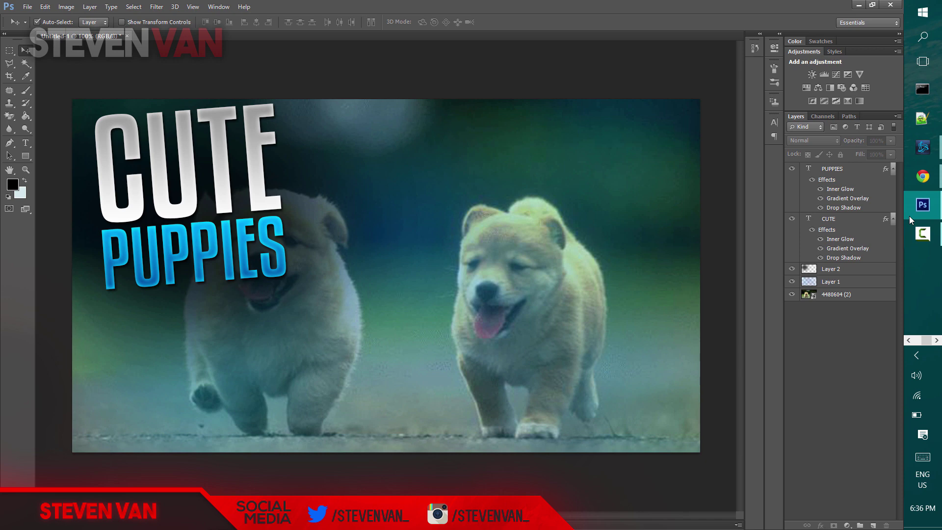
# Switch to the cute puppies image search in Chrome and search images for PUPPIES PNG.
pyautogui.click(923, 176)
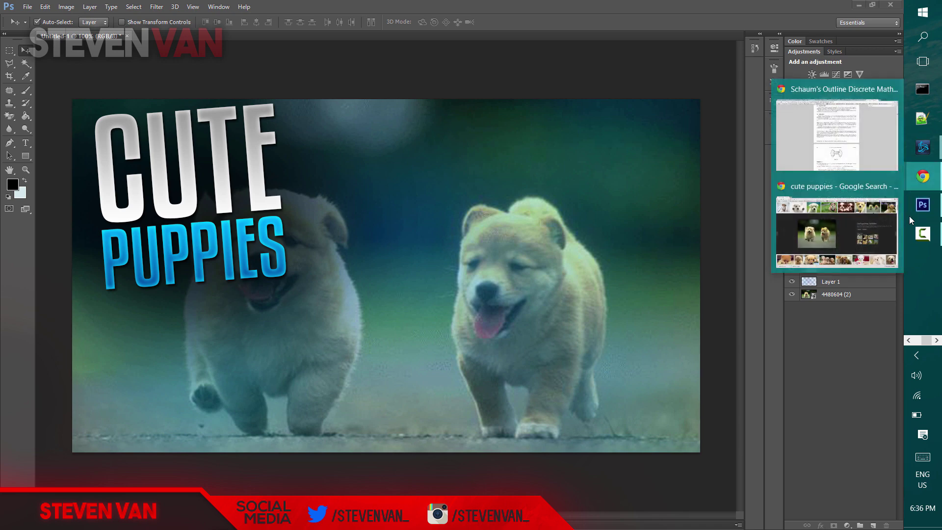
pyautogui.click(923, 176)
pyautogui.click(922, 176)
pyautogui.click(837, 233)
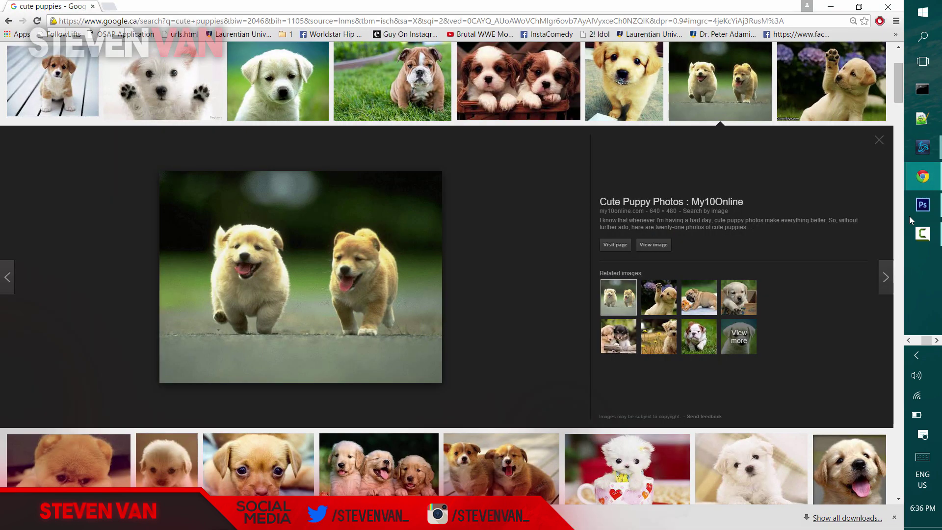
pyautogui.scroll(3, 446, 273)
pyautogui.tripleClick(123, 55)
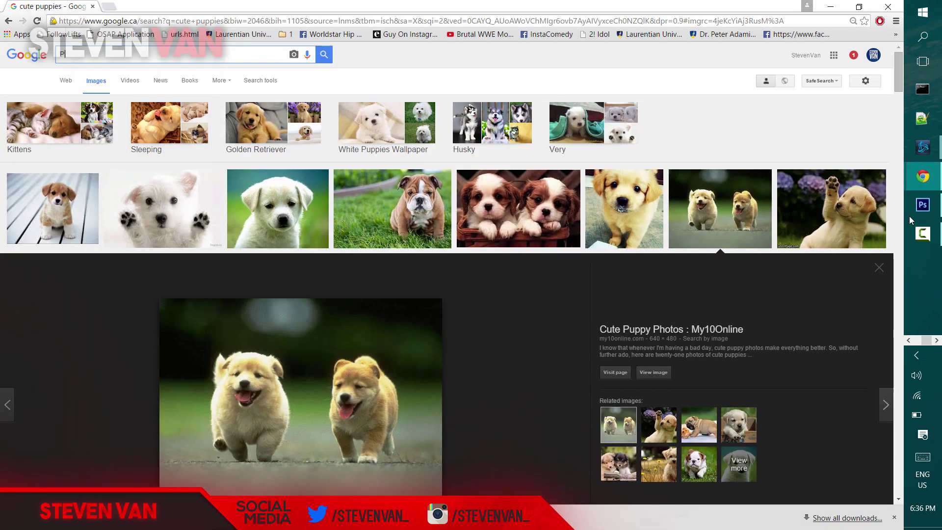
pyautogui.write('PUPPIES ')
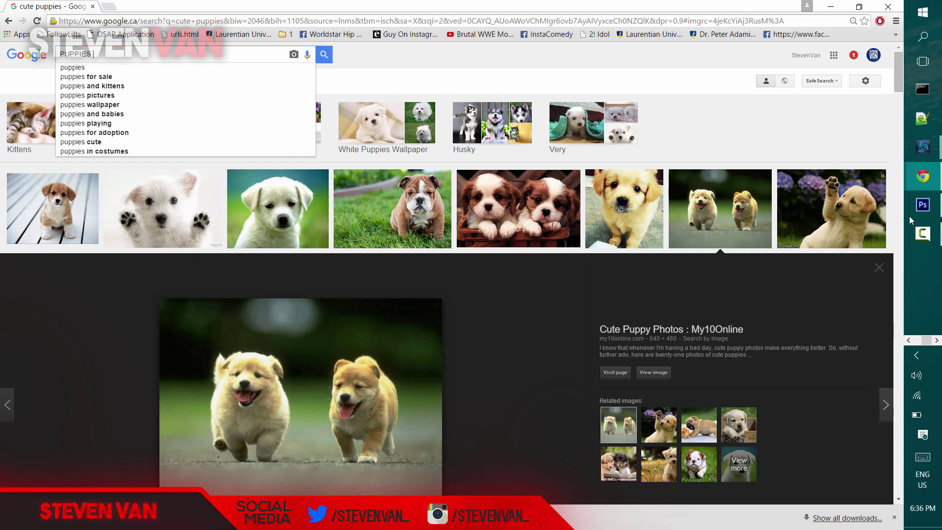
pyautogui.write('PNG')
pyautogui.press('Return')
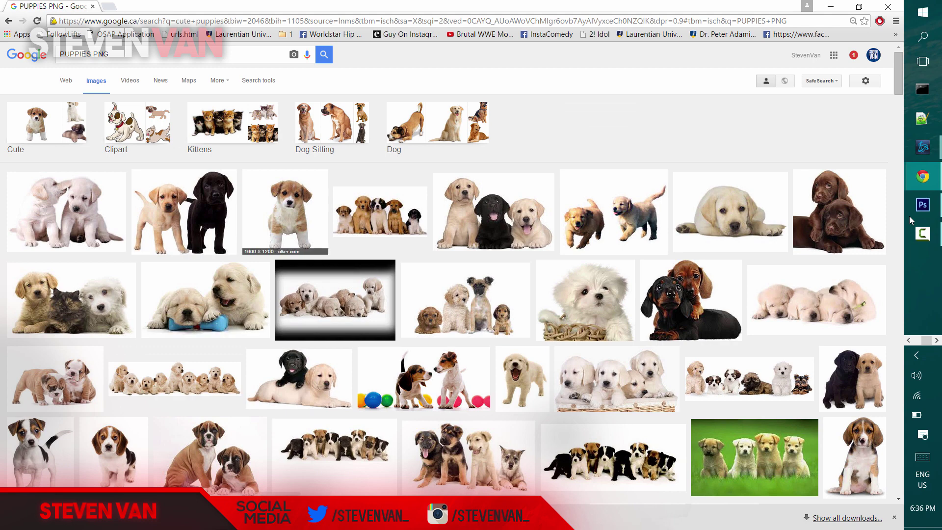
# Open the 1600 × 1200 cutout of the sitting brown-and-white puppy from the image results and save it.
pyautogui.click(285, 212)
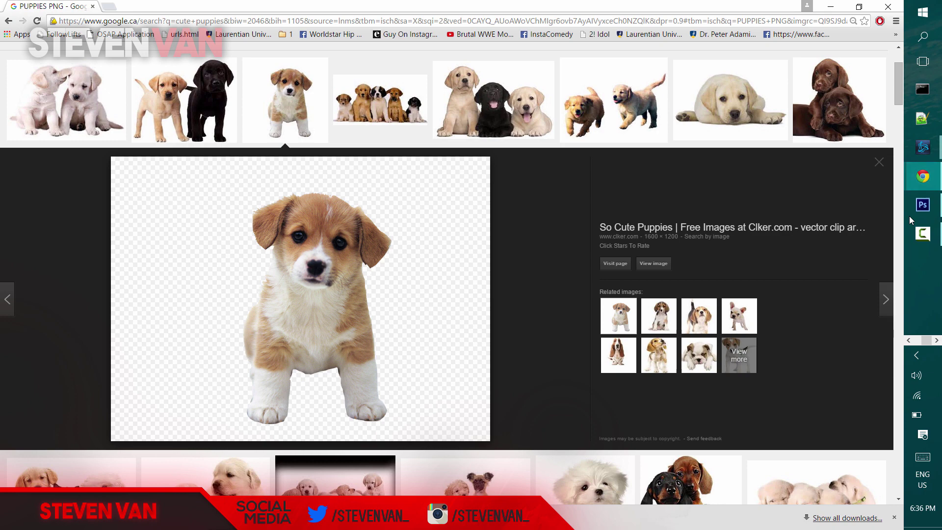
pyautogui.rightClick(330, 217)
pyautogui.press('Down')
pyautogui.press('Return')
pyautogui.press('Return')
# Switch back to Photoshop and place the downloaded puppy cutout into the composition.
pyautogui.click(909, 216)
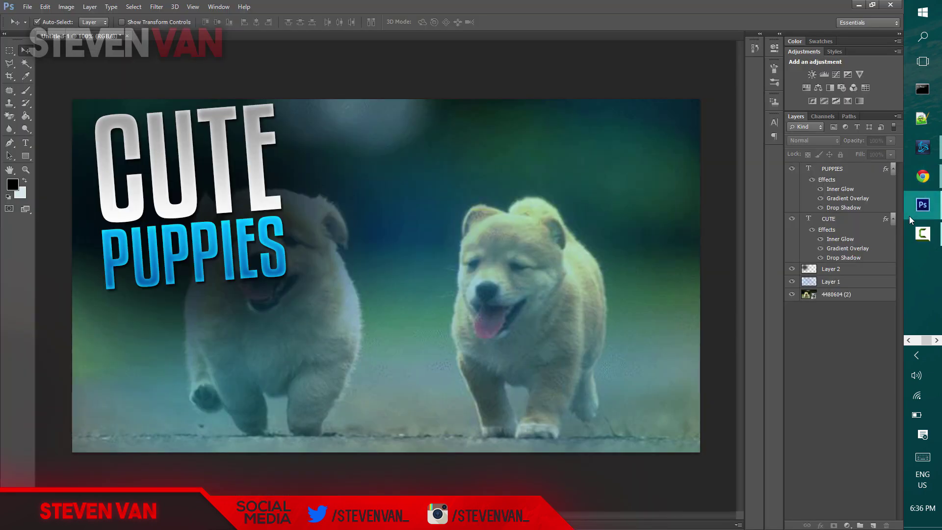
pyautogui.click(27, 7)
pyautogui.click(49, 207)
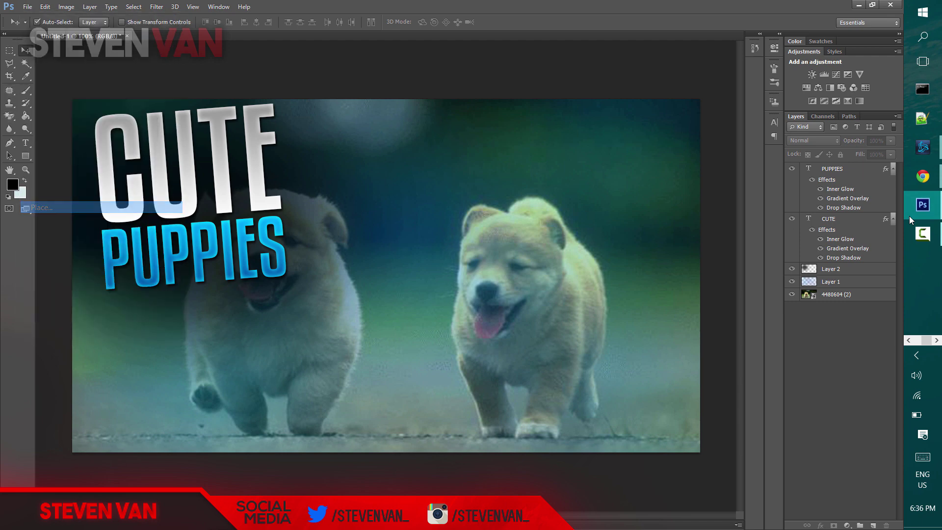
pyautogui.scroll(-2, 497, 307)
pyautogui.doubleClick(434, 216)
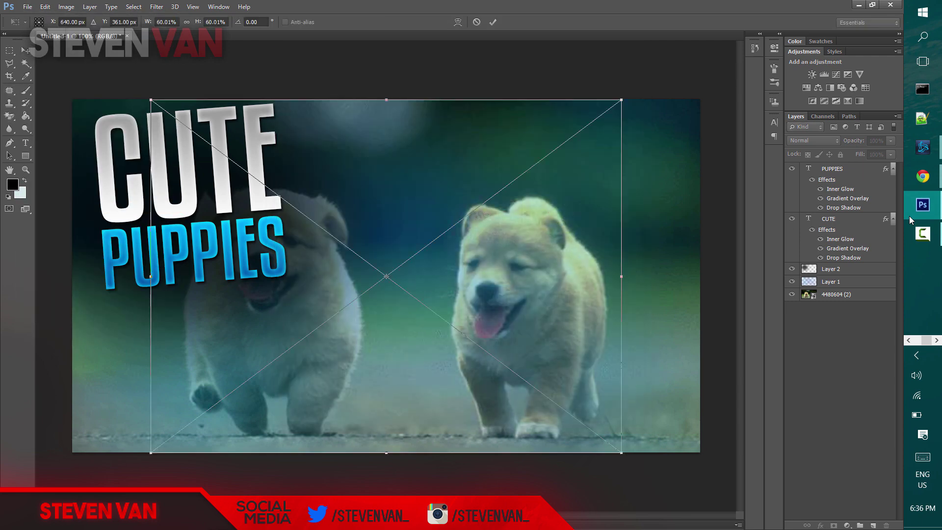
# Scale the placed puppy to about 69%, position it over the background puppy opposite the title, and commit the placement.
pyautogui.moveTo(463, 368); pyautogui.dragTo(533, 350)
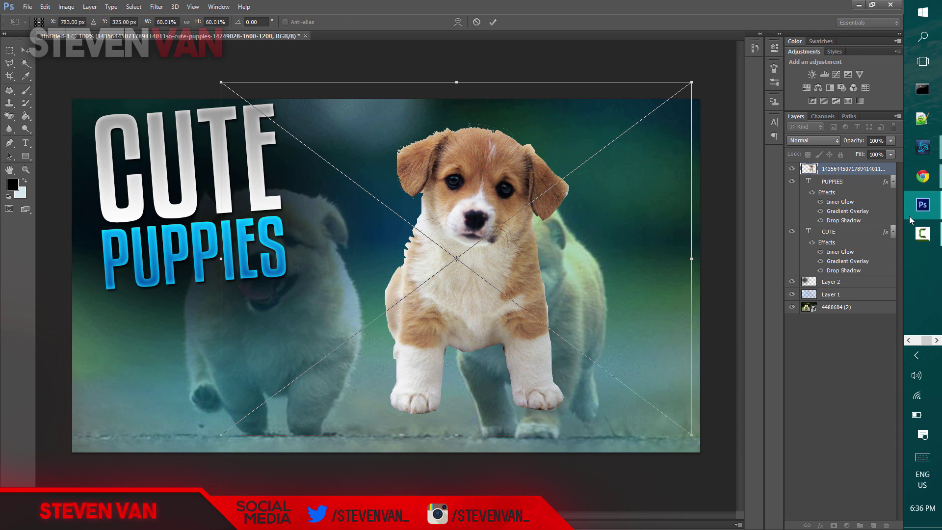
pyautogui.moveTo(691, 434); pyautogui.dragTo(764, 488)
pyautogui.moveTo(493, 285); pyautogui.dragTo(497, 276)
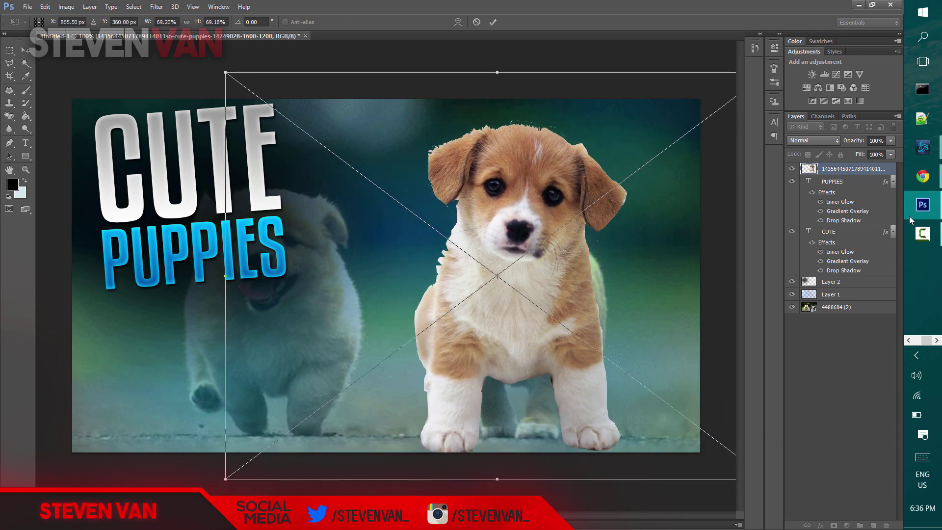
pyautogui.press('Return')
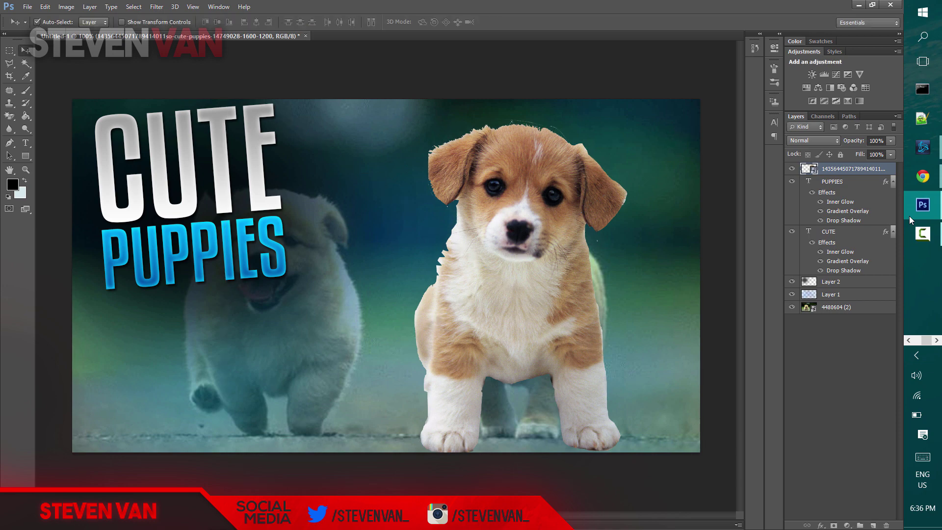
pyautogui.moveTo(532, 238); pyautogui.dragTo(526, 227)
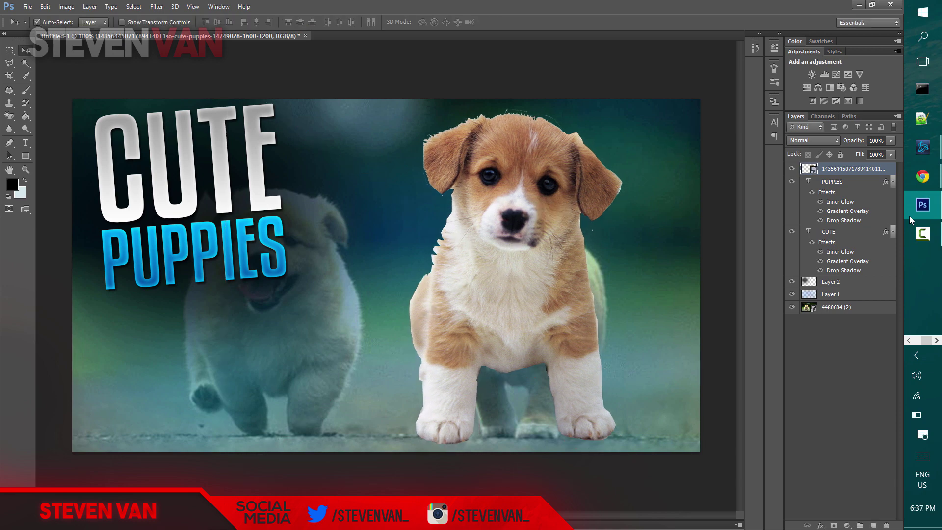
# Enable an Outer Glow on the placed puppy's layer and set its color to blue 007eff.
pyautogui.rightClick(851, 169)
pyautogui.click(815, 127)
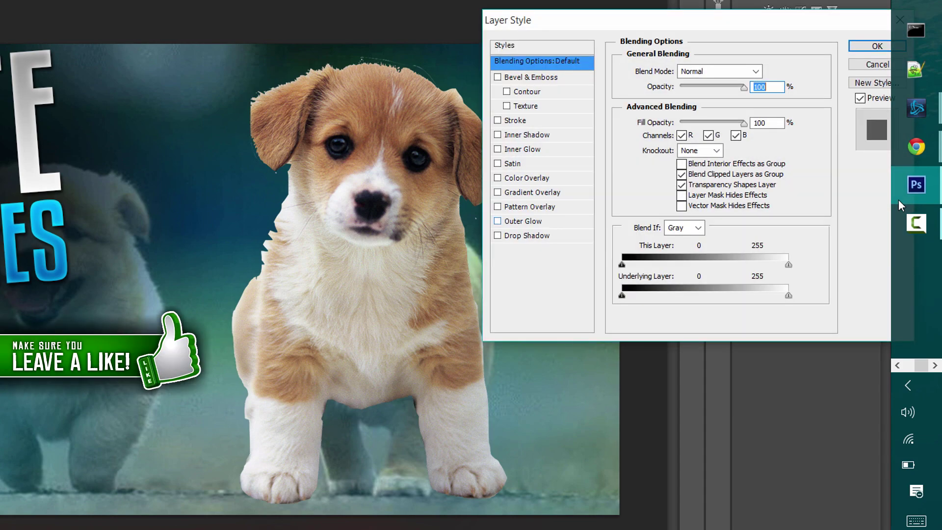
pyautogui.click(523, 222)
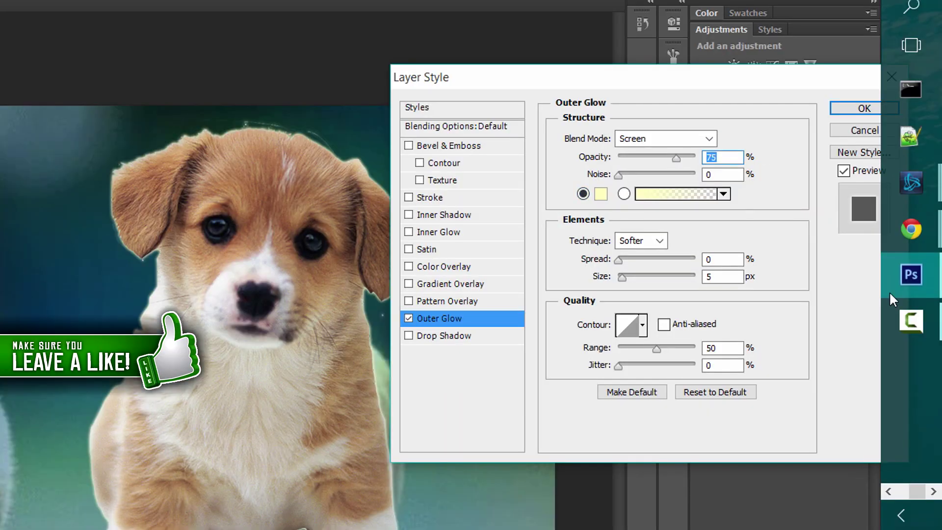
pyautogui.click(600, 194)
pyautogui.click(225, 280)
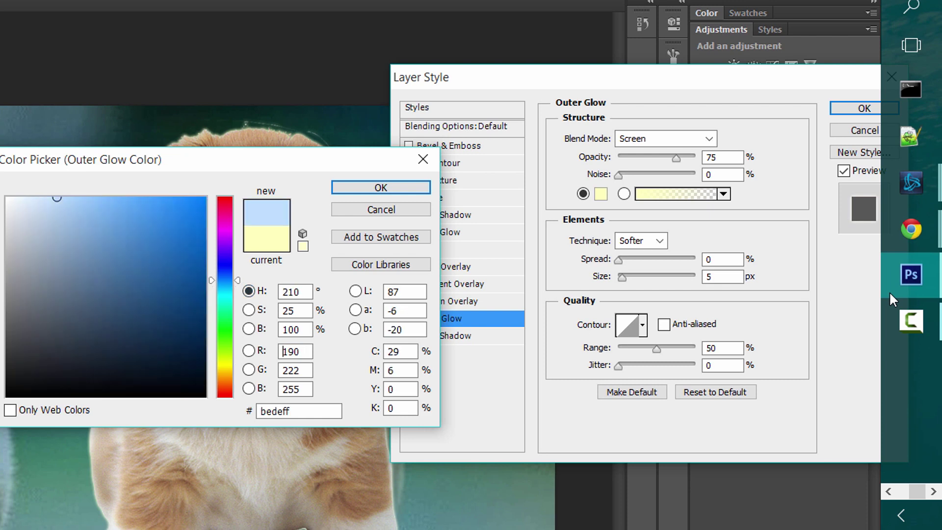
pyautogui.click(206, 198)
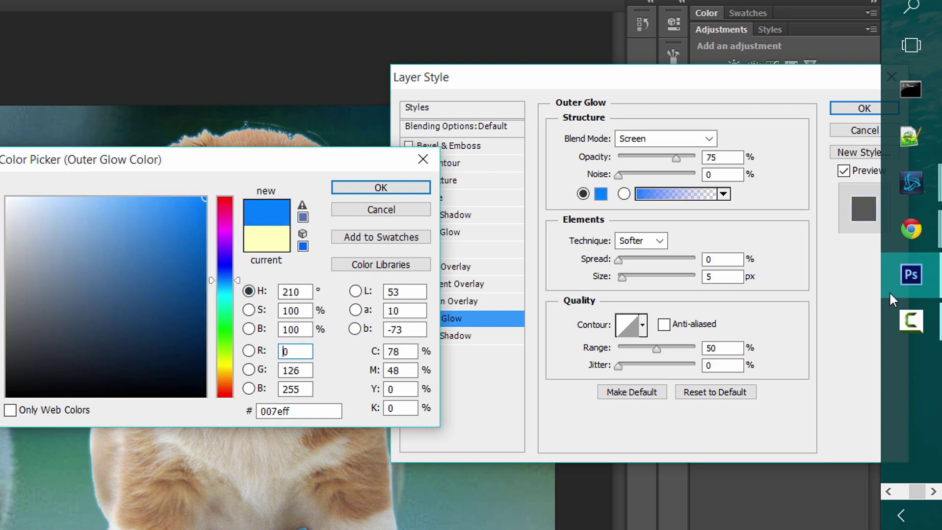
pyautogui.press('Return')
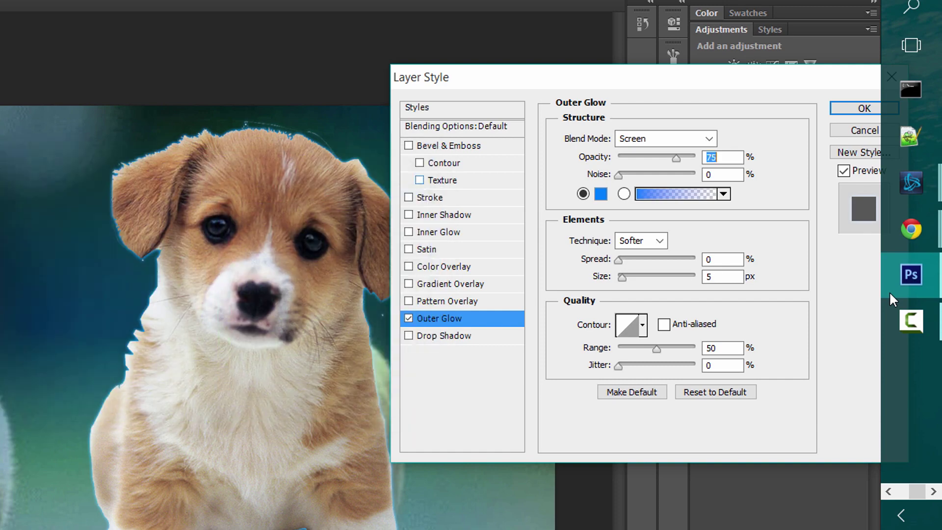
# Set the puppy's outer glow opacity to 53% and its size to 46 px.
pyautogui.moveTo(623, 278); pyautogui.dragTo(634, 277)
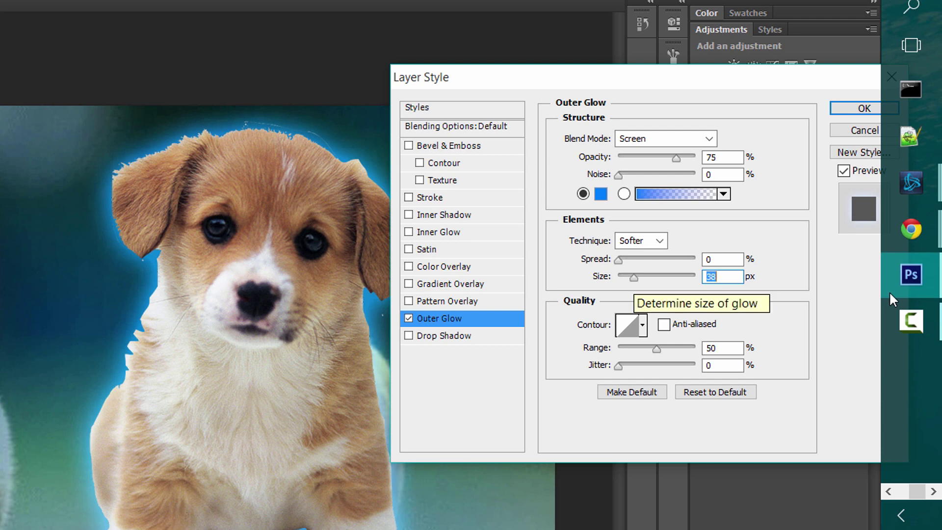
pyautogui.write('52')
pyautogui.write('79')
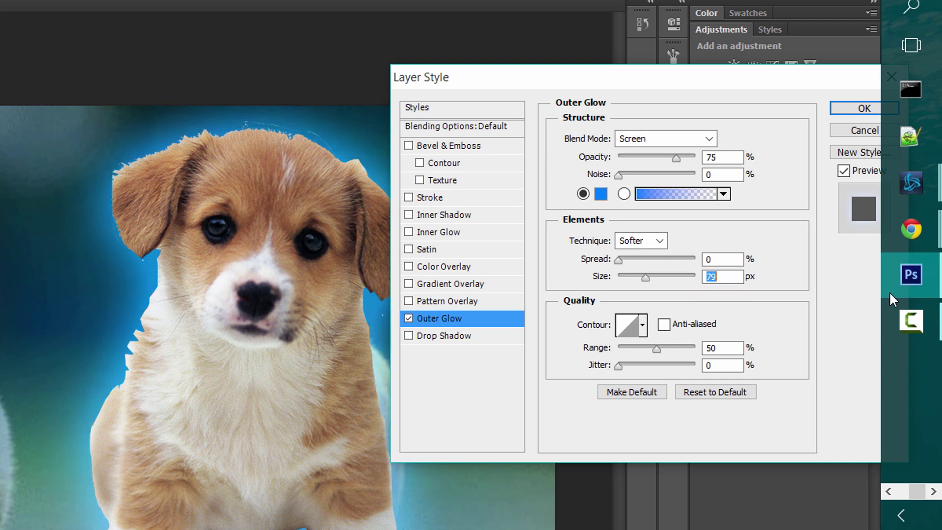
pyautogui.hotkey('shift', 'Tab')
pyautogui.hotkey('shift', 'Tab')
pyautogui.hotkey('shift', 'Tab')
pyautogui.write('26')
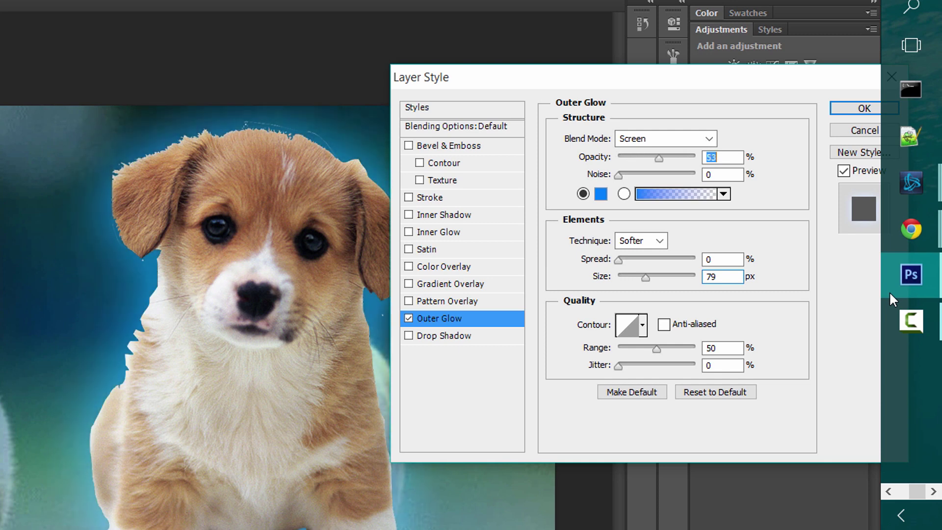
pyautogui.write('53')
pyautogui.press('Tab')
pyautogui.press('Tab')
pyautogui.press('Tab')
pyautogui.write('46')
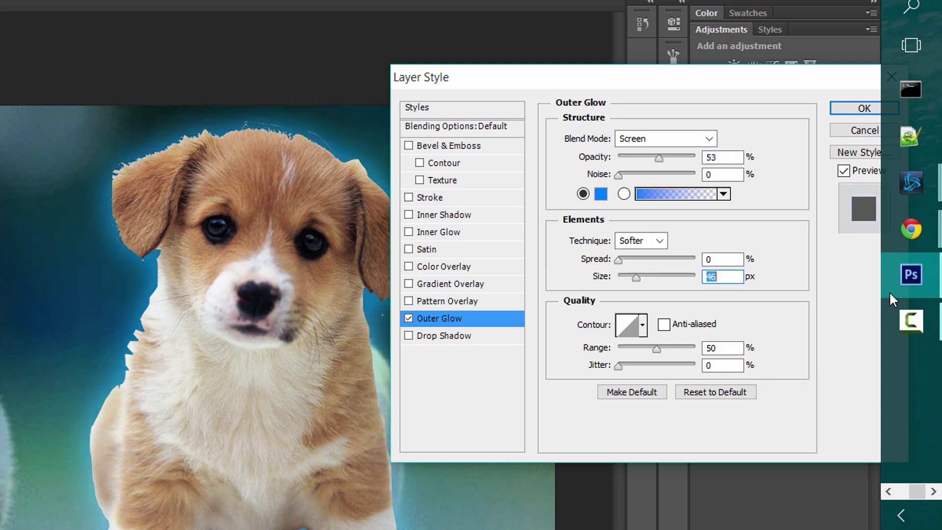
# Enable an Inner Glow on the puppy layer, color it white and increase its size.
pyautogui.click(409, 231)
pyautogui.click(600, 194)
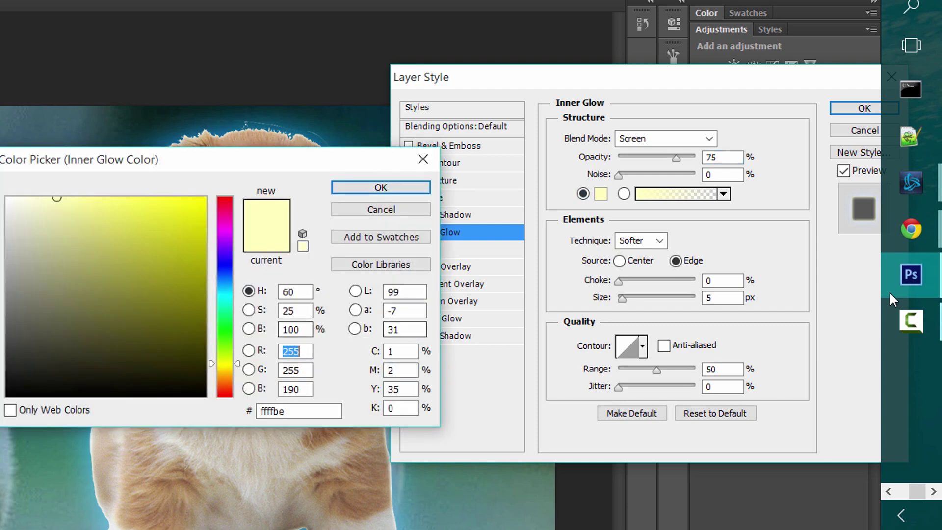
pyautogui.click(6, 197)
pyautogui.click(381, 187)
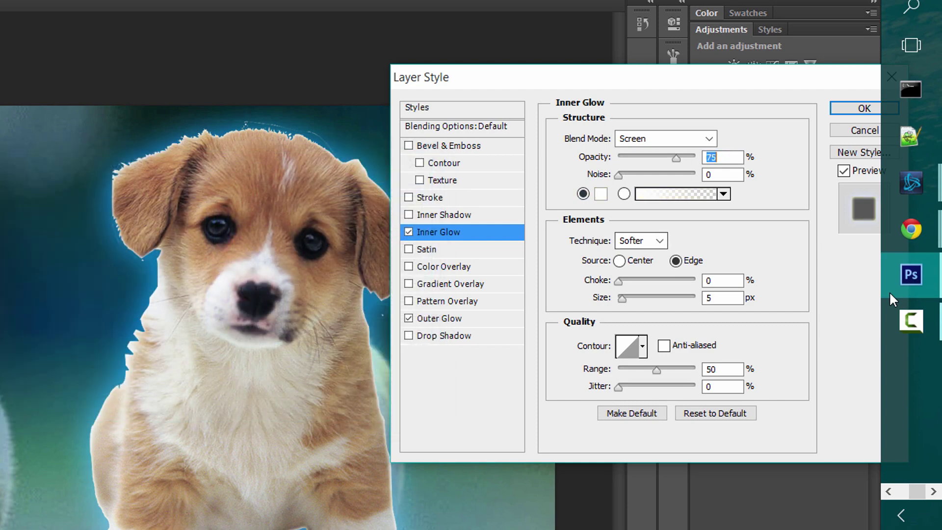
pyautogui.moveTo(622, 298); pyautogui.dragTo(664, 299)
pyautogui.write('65')
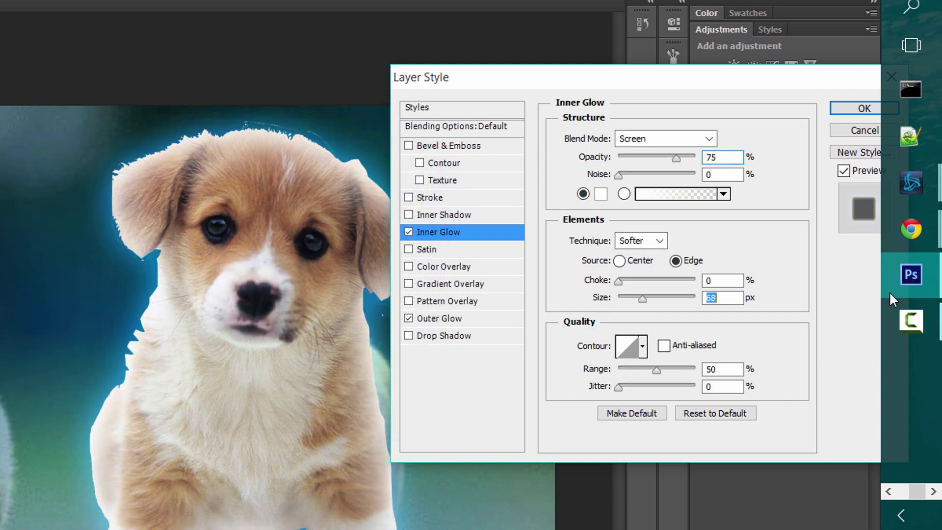
# Set the puppy's inner glow color to blue 0066ff and apply the layer style.
pyautogui.click(601, 194)
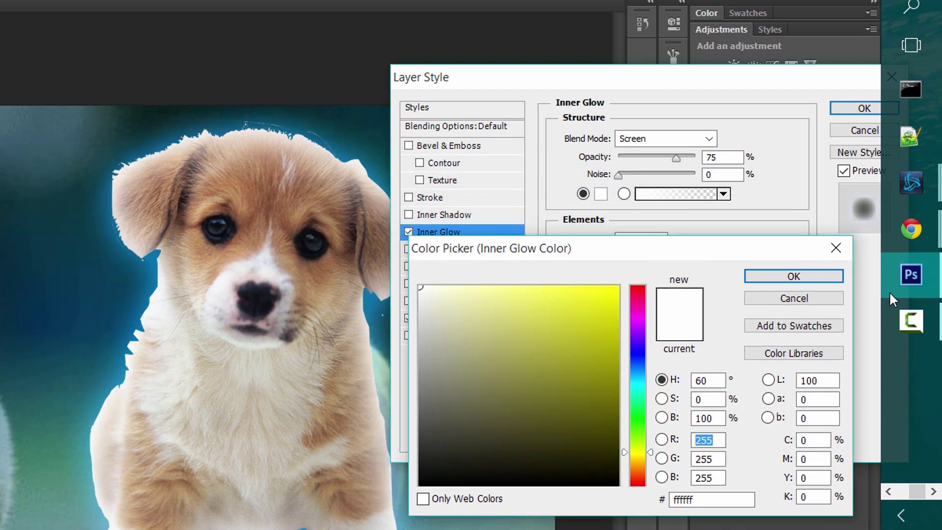
pyautogui.click(638, 359)
pyautogui.click(618, 286)
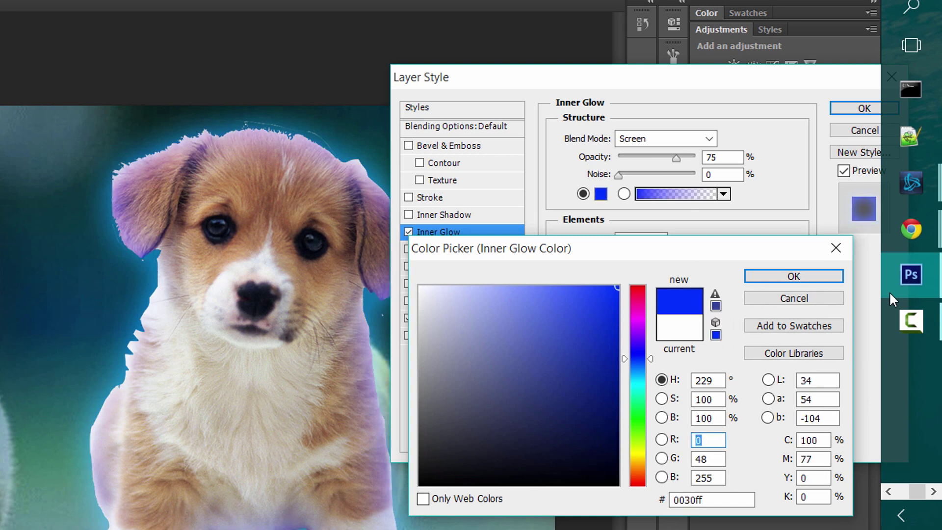
pyautogui.moveTo(638, 359); pyautogui.dragTo(638, 365)
pyautogui.moveTo(615, 319); pyautogui.dragTo(618, 286)
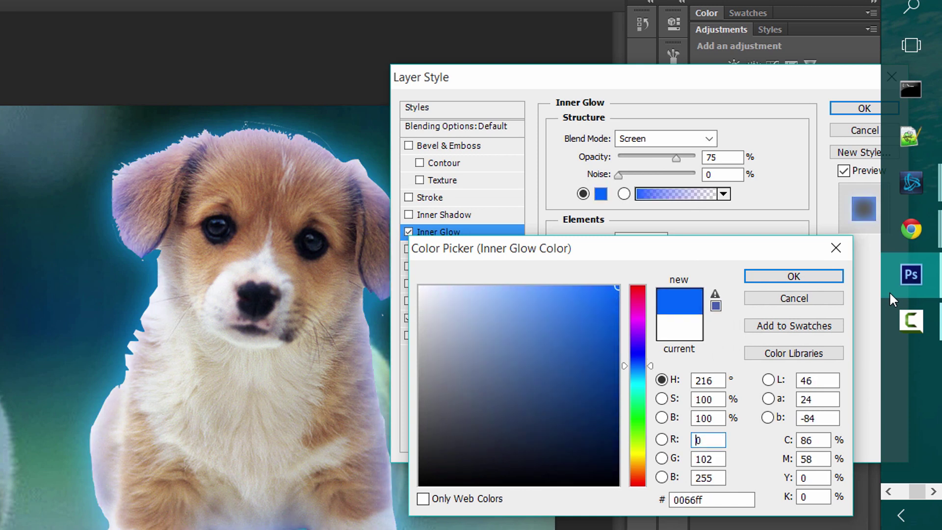
pyautogui.press('Return')
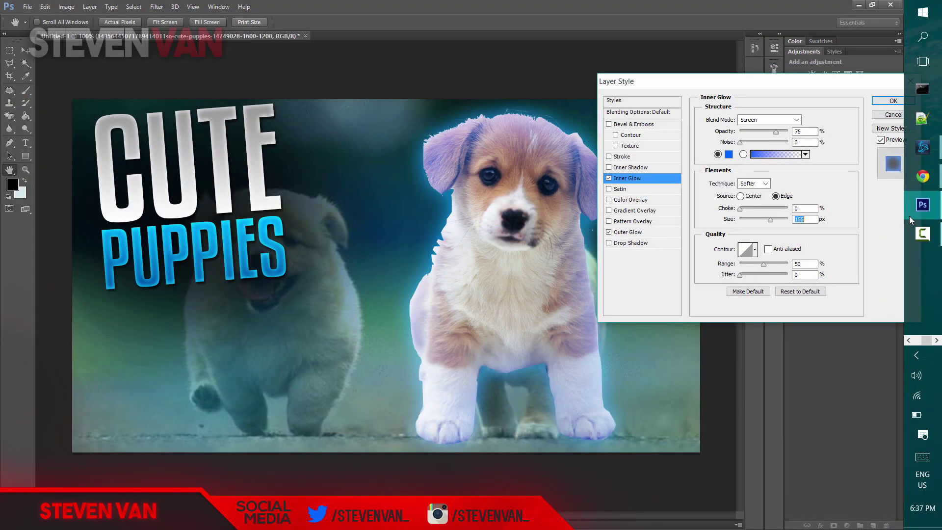
pyautogui.press('Return')
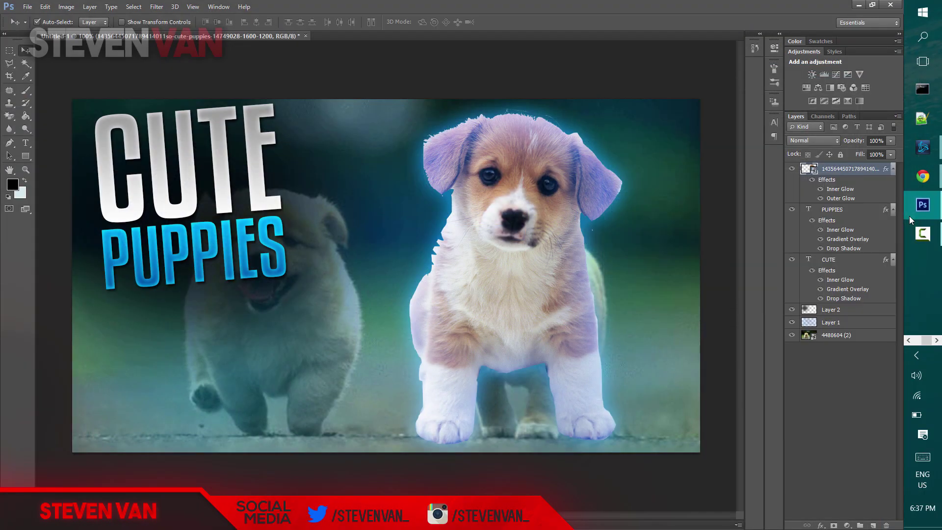
# Scale the PUPPIES and CUTE text layers up together from their upper-left corner to fill the space beside the puppy cutout.
pyautogui.hotkey('alt', '[')
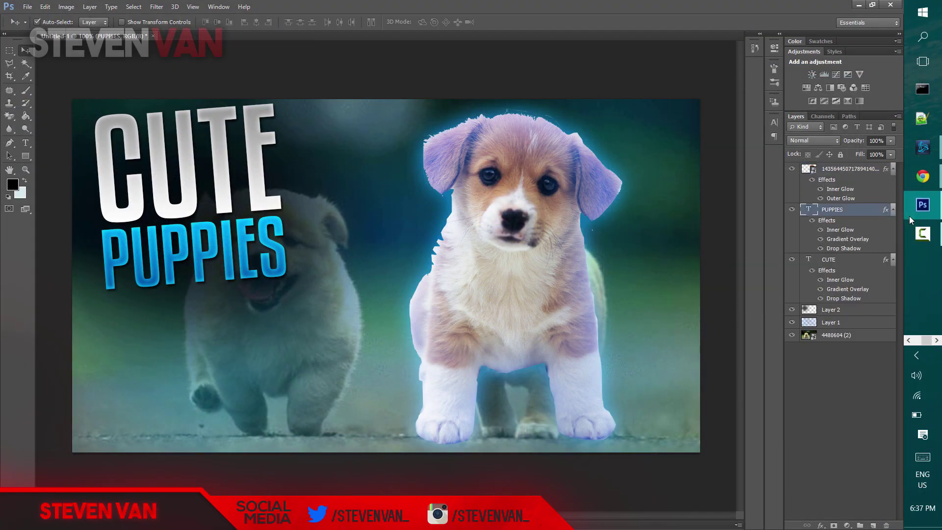
pyautogui.hotkey('alt', 'shift', '[')
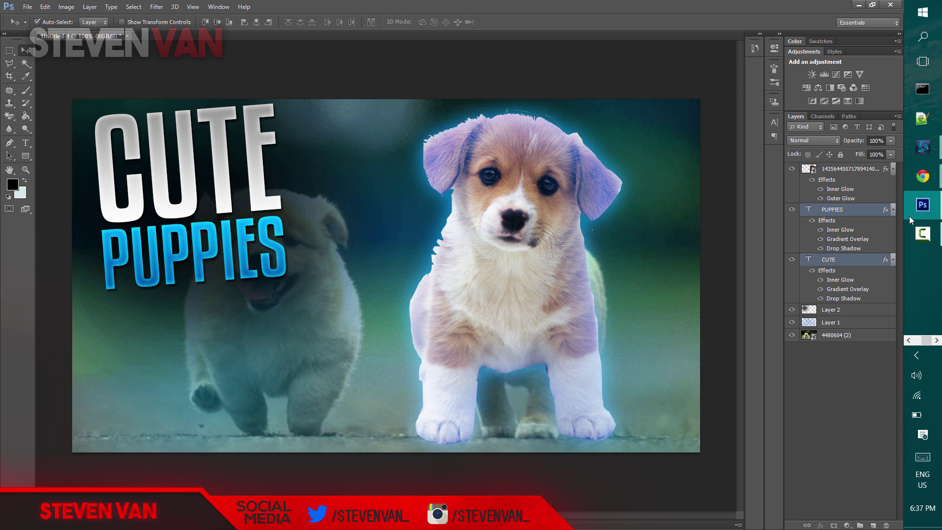
pyautogui.hotkey('ctrl', 't')
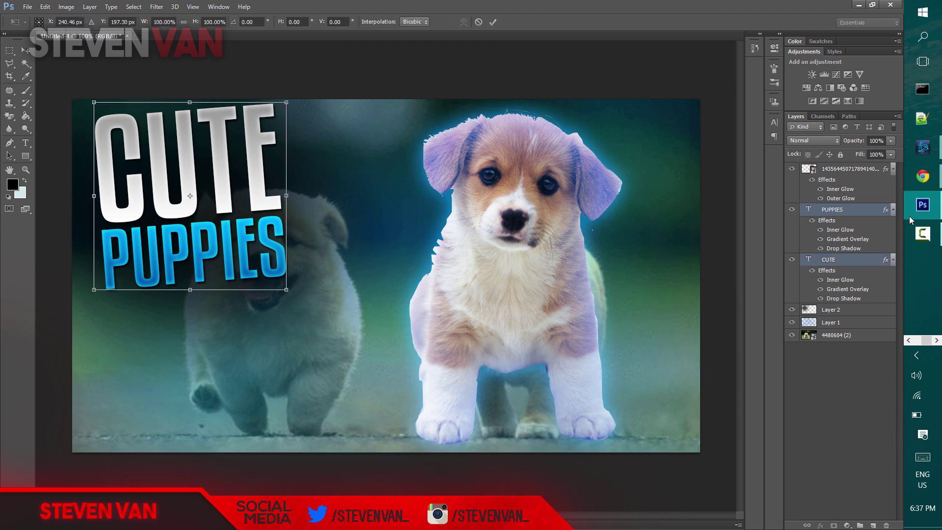
pyautogui.moveTo(286, 289); pyautogui.dragTo(388, 388)
pyautogui.press('Return')
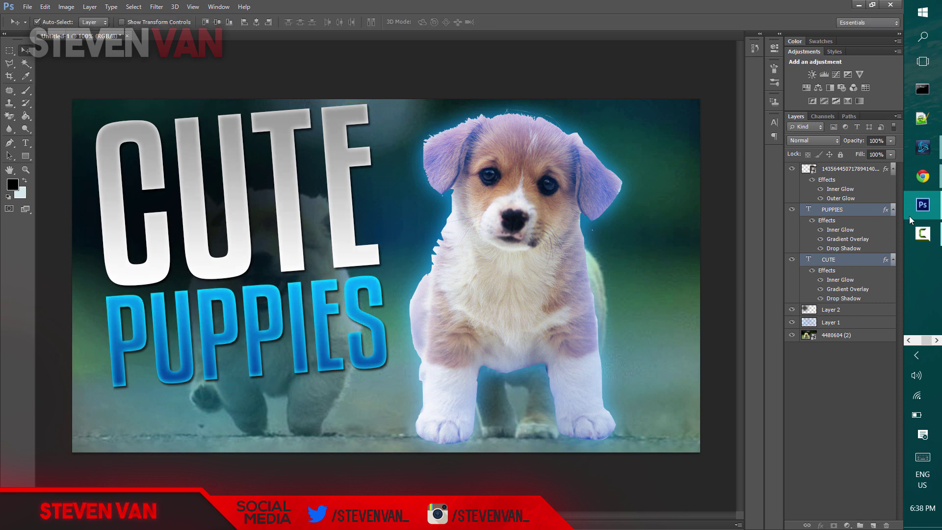
# Enlarge the dark shading on Layer 2 from its upper-left corner so it covers the area behind the whole title.
pyautogui.hotkey('ctrl', 'z')
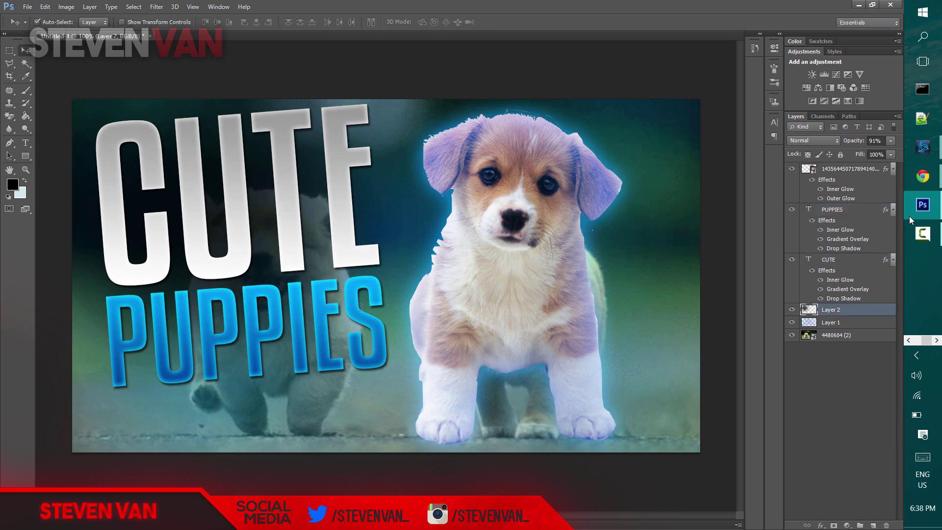
pyautogui.hotkey('ctrl', 't')
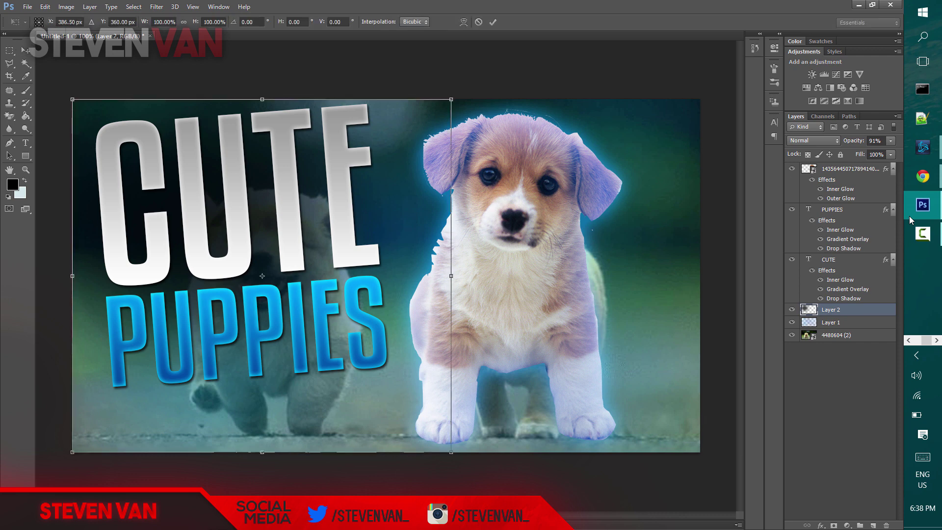
pyautogui.moveTo(451, 452); pyautogui.dragTo(576, 527)
pyautogui.press('Return')
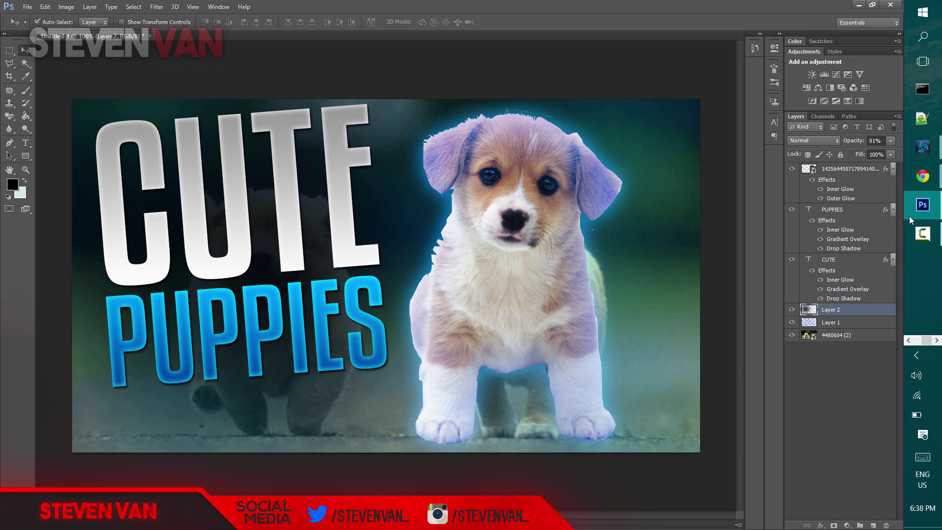